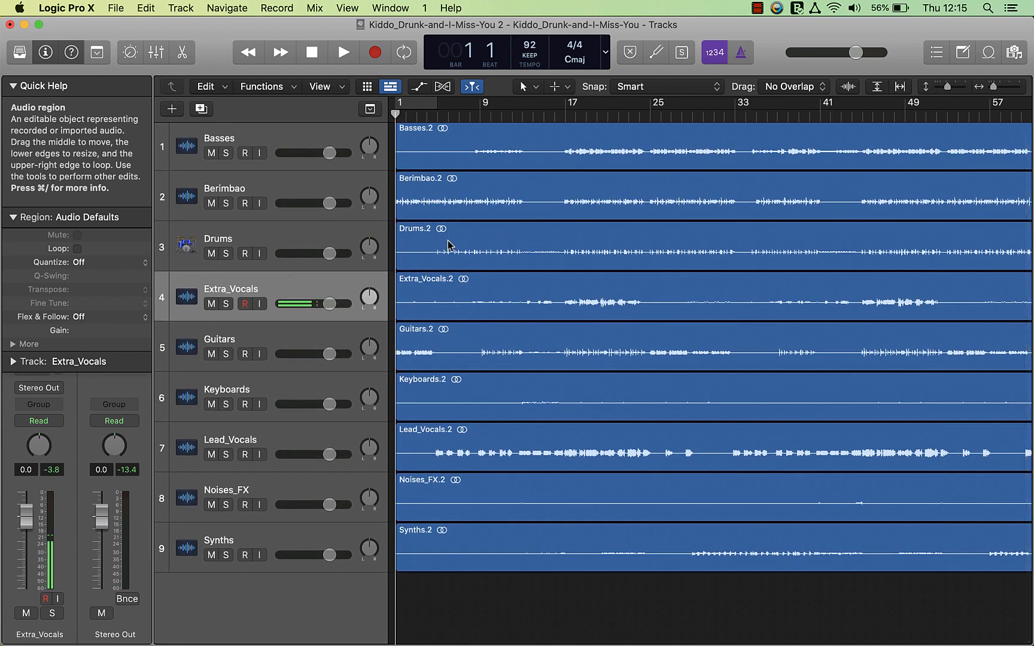
{"action": "left_click", "coordinate": [437, 113]}
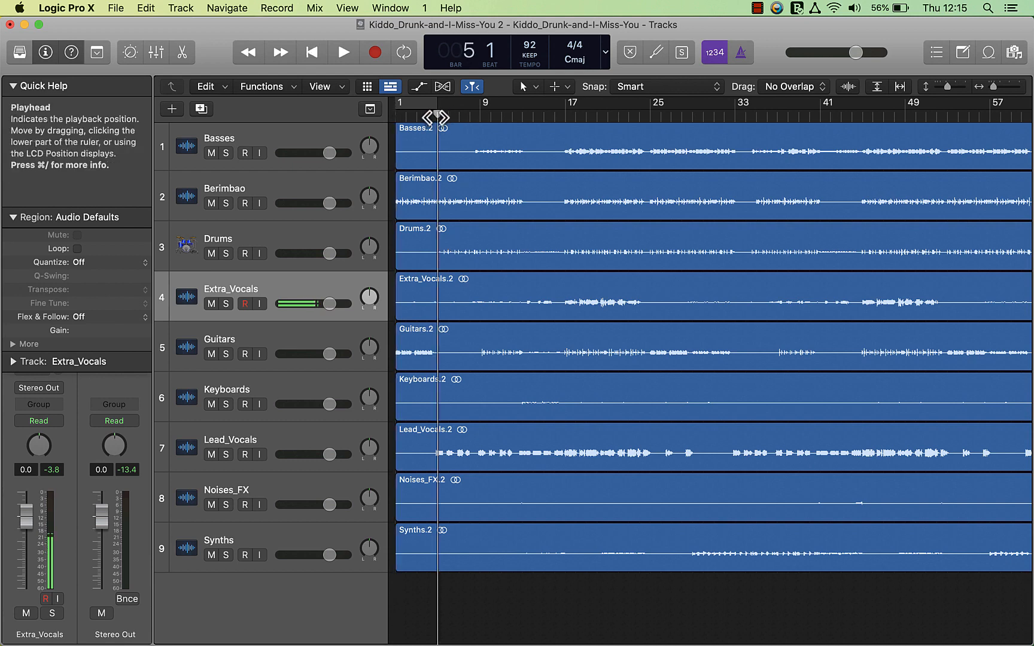
{"action": "key", "text": "s"}
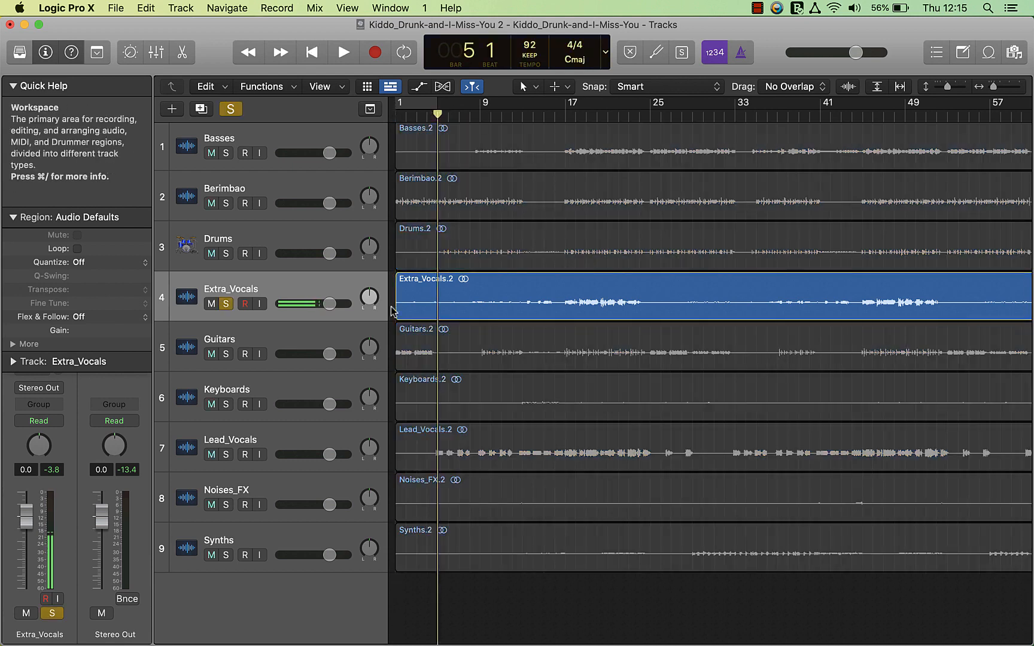
{"action": "key", "text": "super+Right"}
{"action": "key", "text": "super+Right"}
{"action": "key", "text": "super+Right"}
{"action": "key", "text": "super+Right"}
{"action": "key", "text": "s"}
{"action": "key", "text": "super+a"}
{"action": "key", "text": "super+Left"}
{"action": "key", "text": "super+Left"}
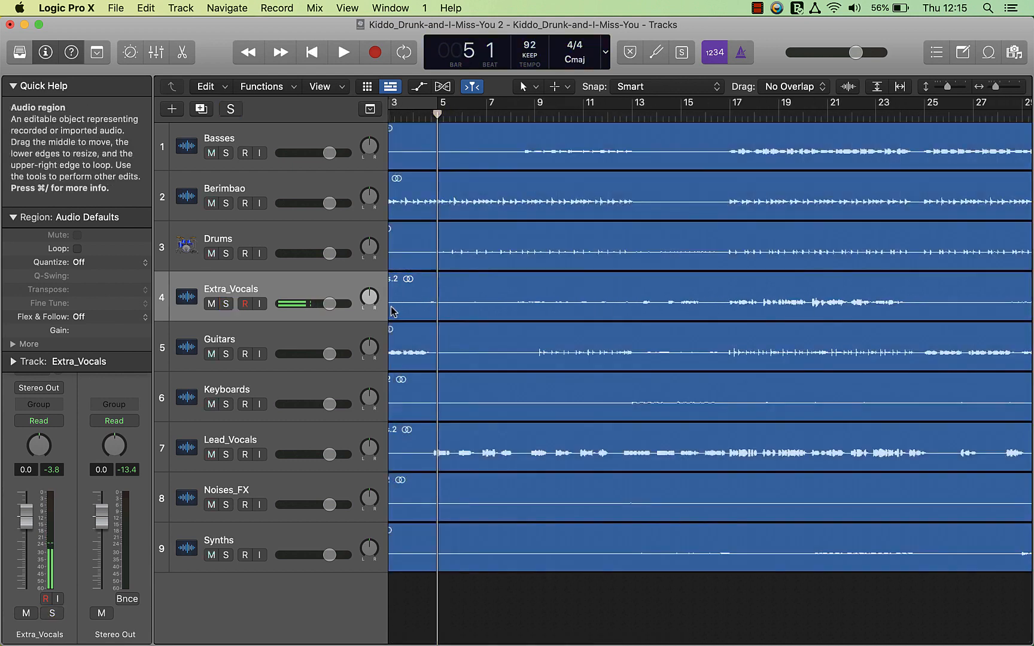
- Select the Lead_Vocals track and solo it
{"action": "key", "text": "Down"}
{"action": "key", "text": "Down"}
{"action": "key", "text": "Down"}
{"action": "key", "text": "s"}
{"action": "scroll", "coordinate": [393, 311], "scroll_direction": "left", "scroll_amount": 3}
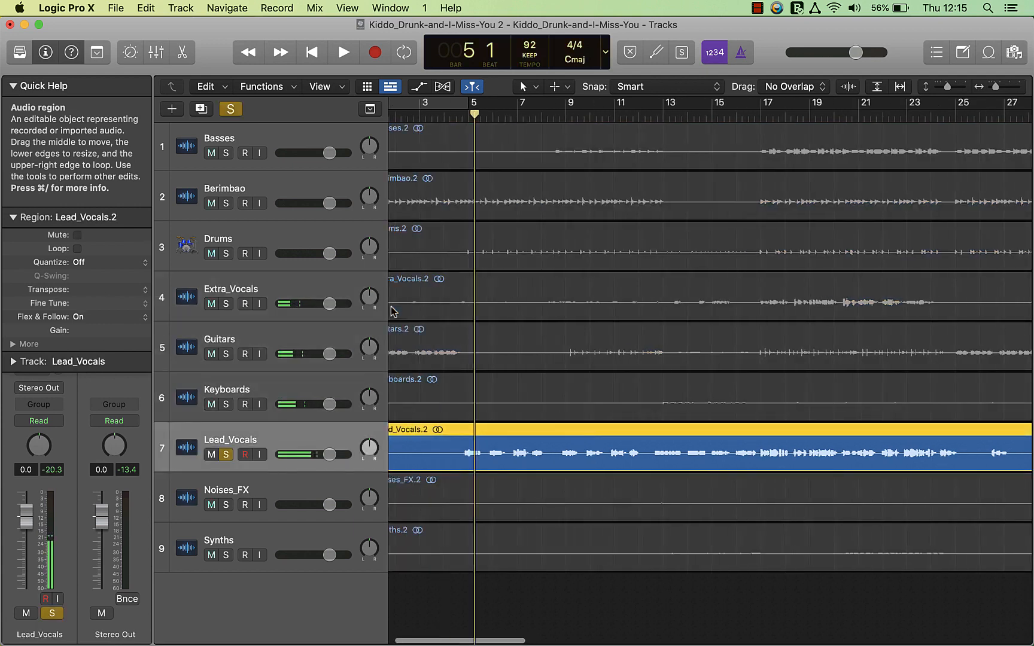
- Play the soloed lead vocal from bar 4 beat 3 to hear its opening phrases, and stop playback
{"action": "left_click", "coordinate": [480, 113]}
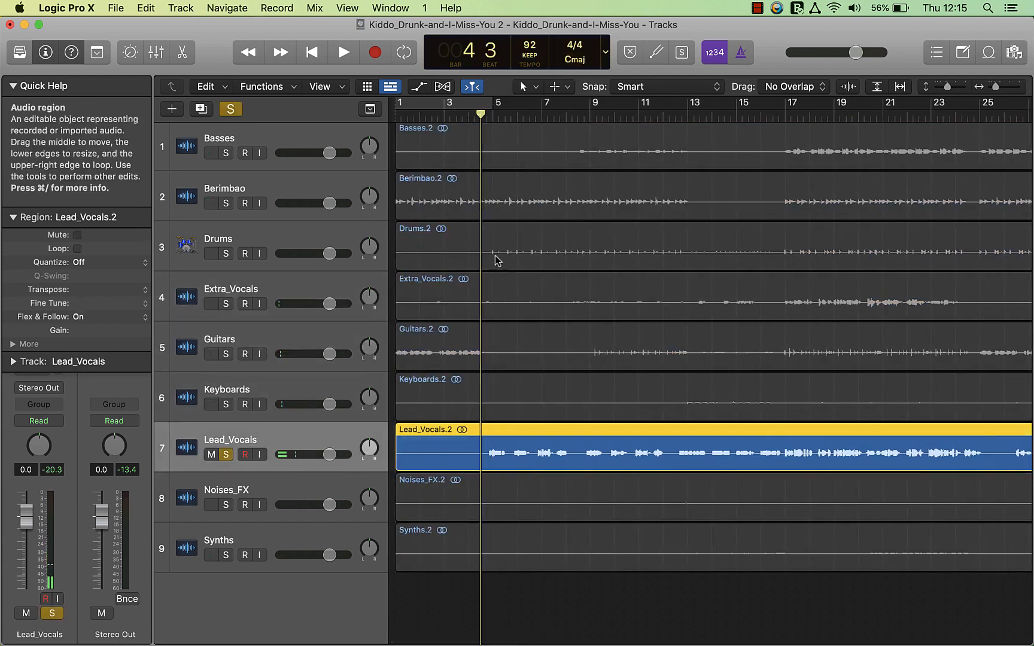
{"action": "key", "text": "space"}
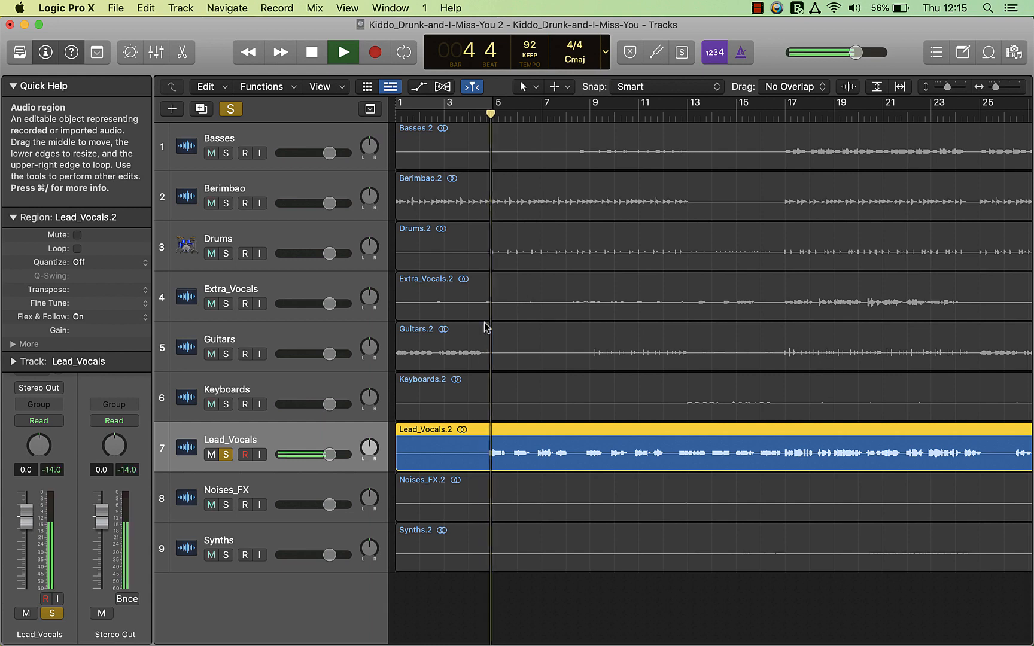
{"action": "key", "text": "super+Right"}
{"action": "key", "text": "super+Right"}
{"action": "key", "text": "super+Right"}
{"action": "key", "text": "super+Right"}
{"action": "key", "text": "super+Right"}
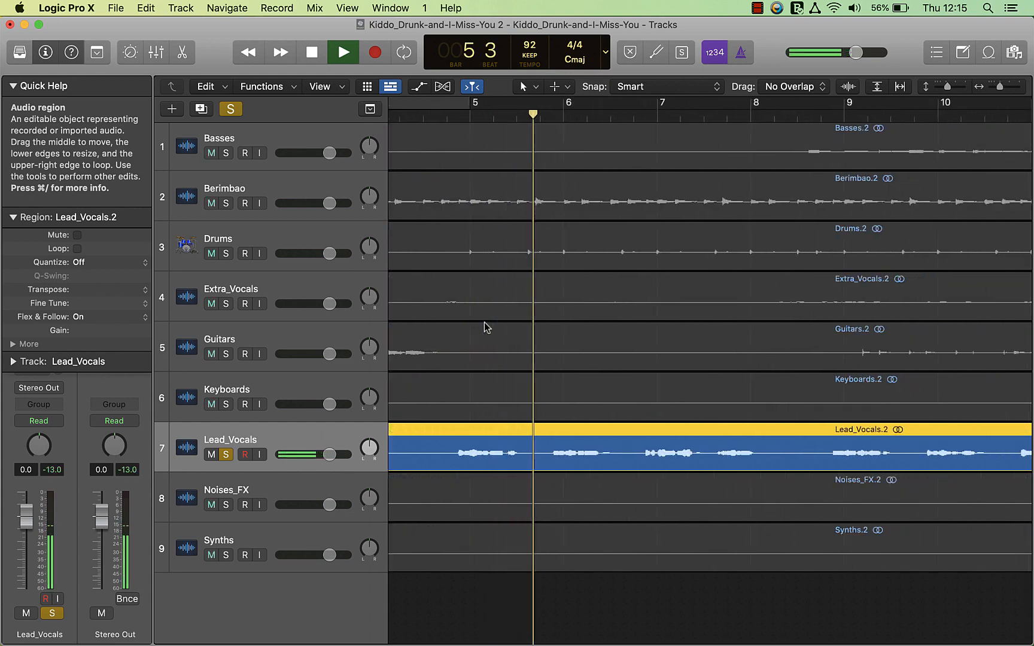
{"action": "scroll", "coordinate": [498, 375], "scroll_direction": "left", "scroll_amount": 2}
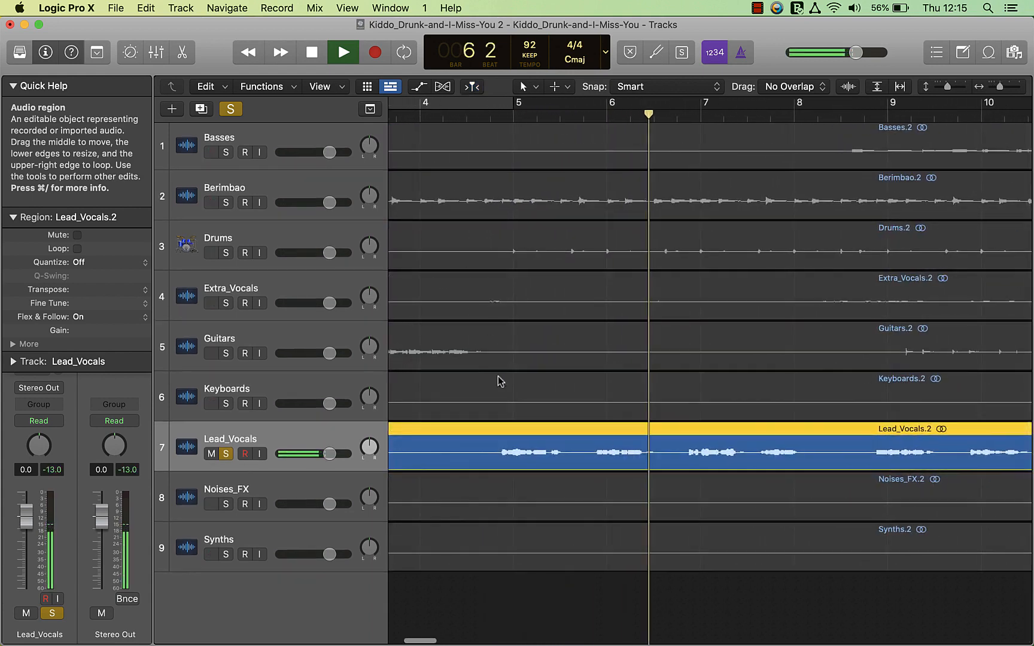
{"action": "key", "text": "space"}
- Examine the first lead vocal phrase around bar 5 closely enough to see the half-beat divisions of the ruler
{"action": "left_click", "coordinate": [512, 115]}
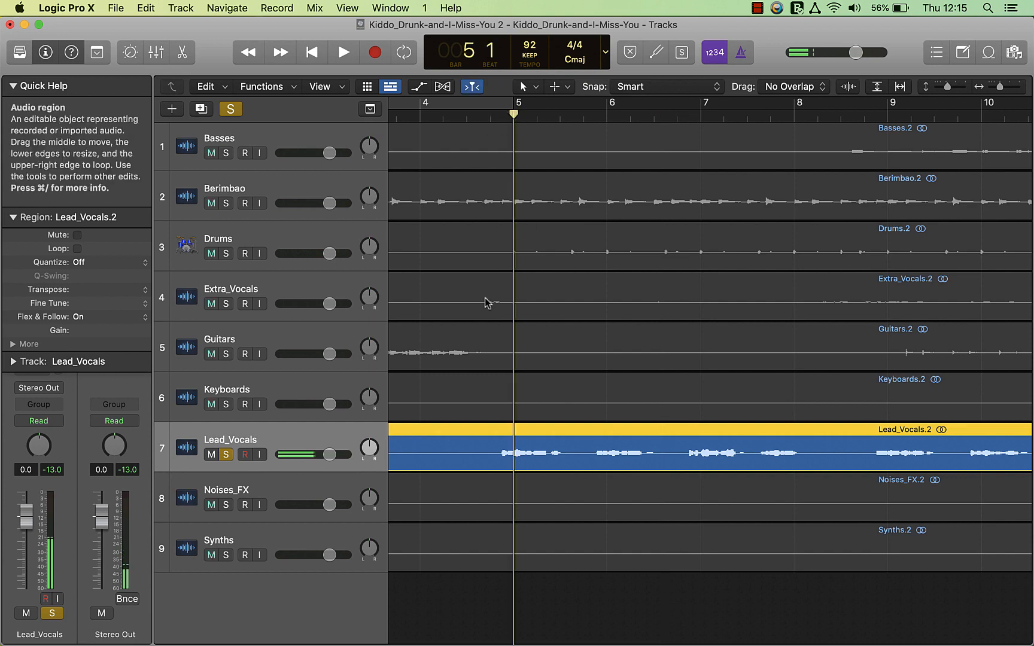
{"action": "key", "text": "super+Right"}
{"action": "key", "text": "super+Right"}
{"action": "key", "text": "super+Right"}
{"action": "key", "text": "super+Right"}
{"action": "key", "text": "super+Right"}
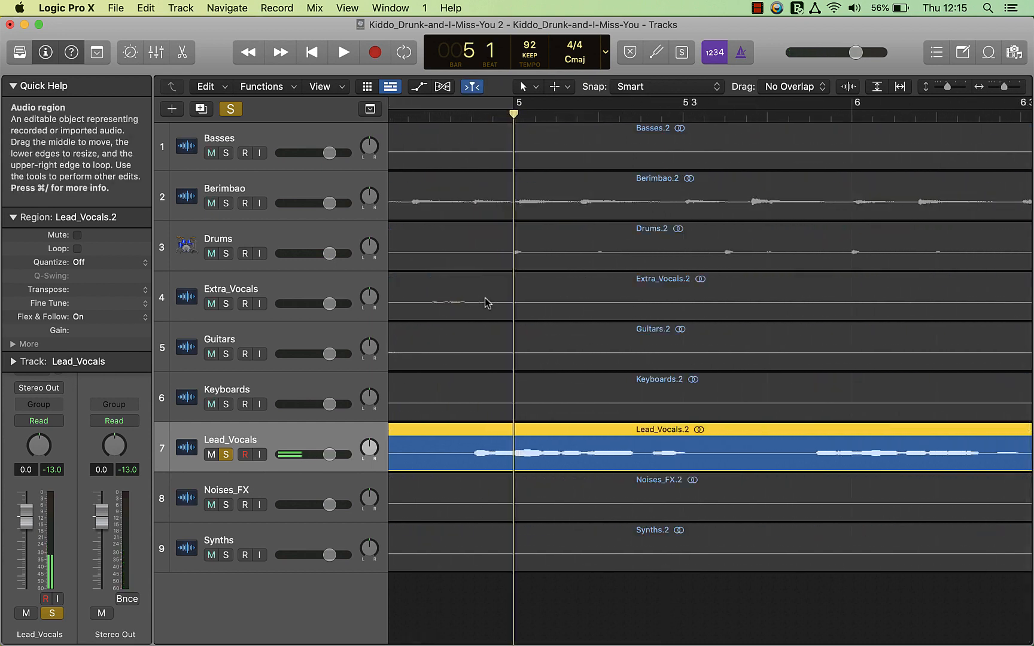
{"action": "key", "text": "super+Right"}
{"action": "key", "text": "super+Right"}
{"action": "key", "text": "super+Right"}
{"action": "key", "text": "super+Left"}
{"action": "key", "text": "super+Left"}
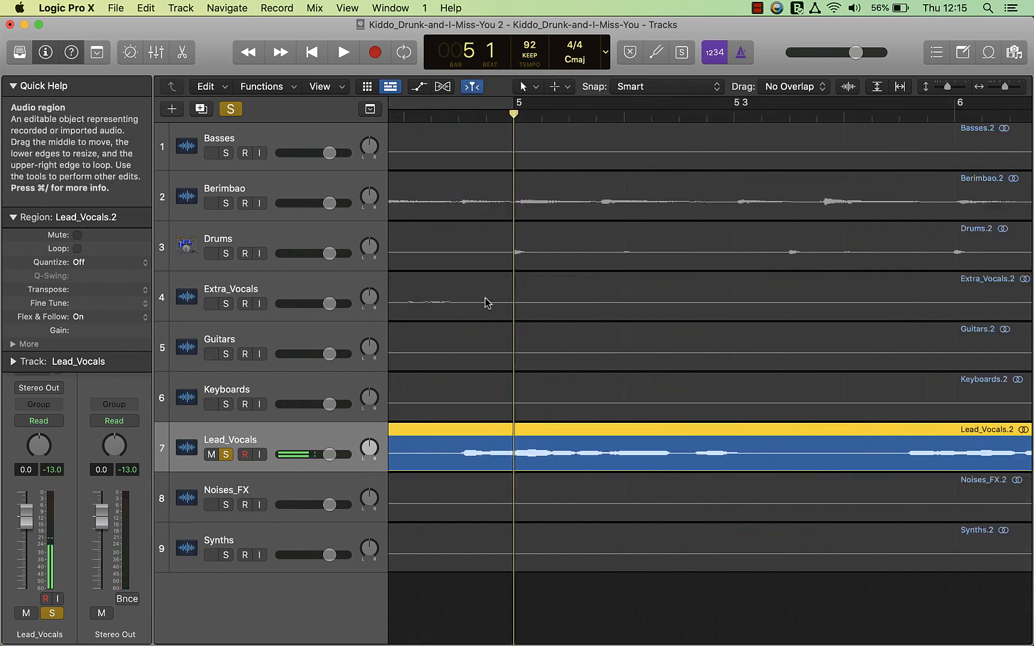
{"action": "key", "text": "super+Right"}
{"action": "key", "text": "super+Right"}
{"action": "key", "text": "super+Left"}
{"action": "key", "text": "super+Left"}
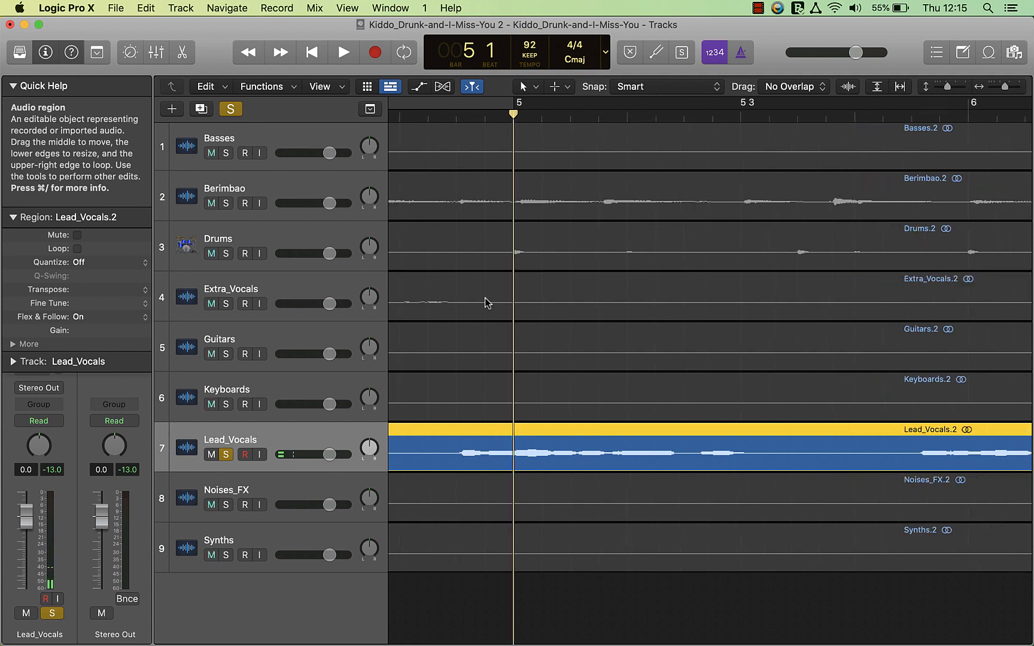
{"action": "key", "text": "super+Right"}
{"action": "key", "text": "super+Left"}
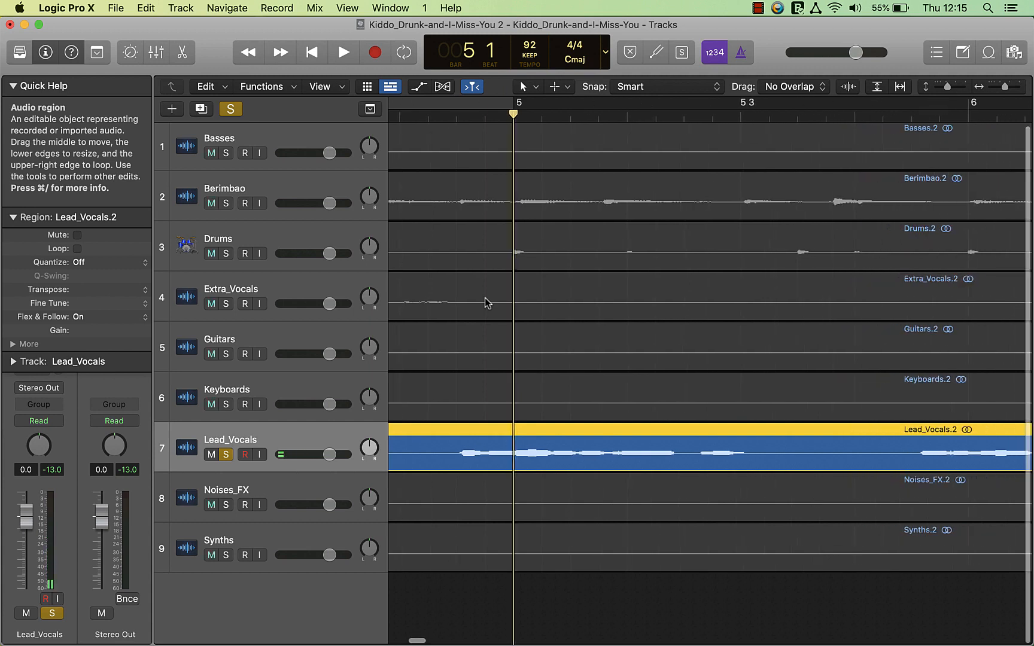
{"action": "key", "text": "super+Right"}
{"action": "key", "text": "super+Right"}
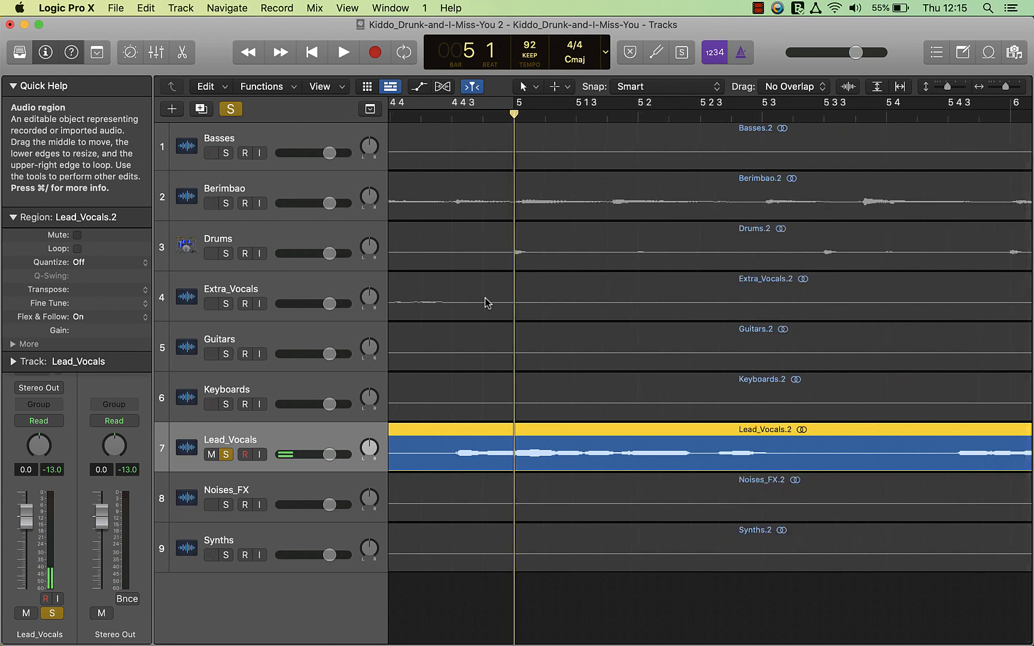
{"action": "scroll", "coordinate": [484, 297], "scroll_direction": "left", "scroll_amount": 5}
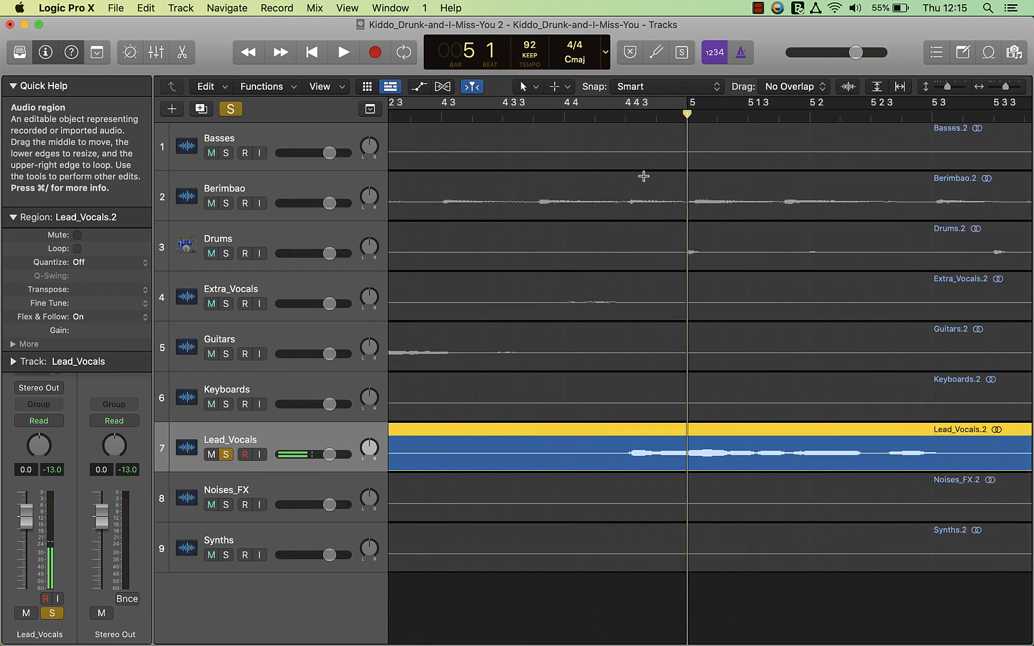
{"action": "key", "text": "super+Left"}
{"action": "key", "text": "super+Right"}
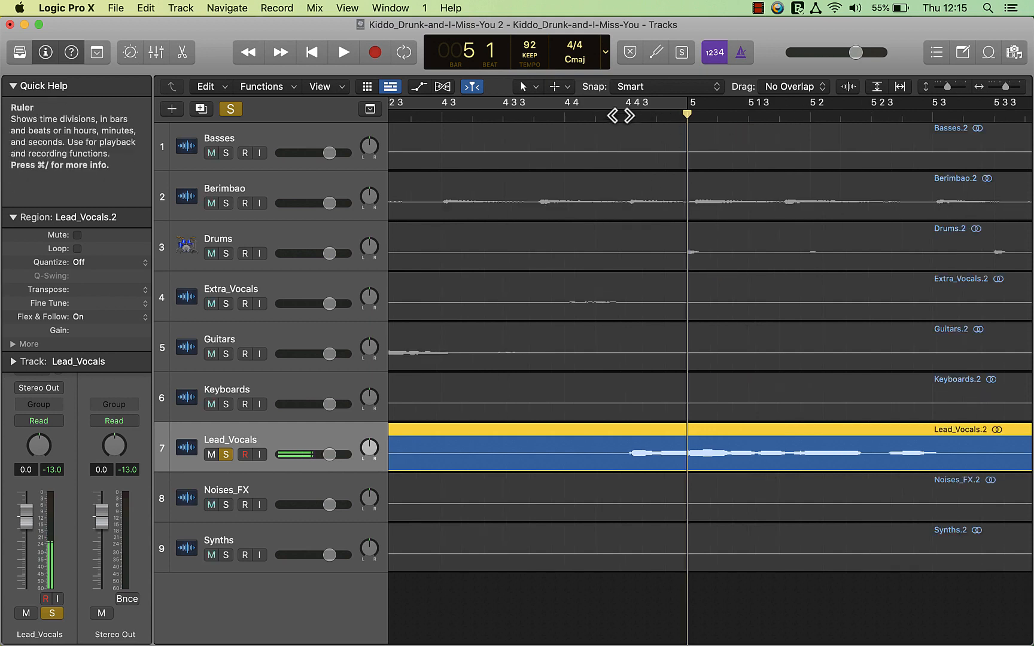
- Split the Lead_Vocals region at the playhead at ruler positions 4 4 3 and 5
{"action": "left_click", "coordinate": [560, 118]}
{"action": "left_click", "coordinate": [625, 117]}
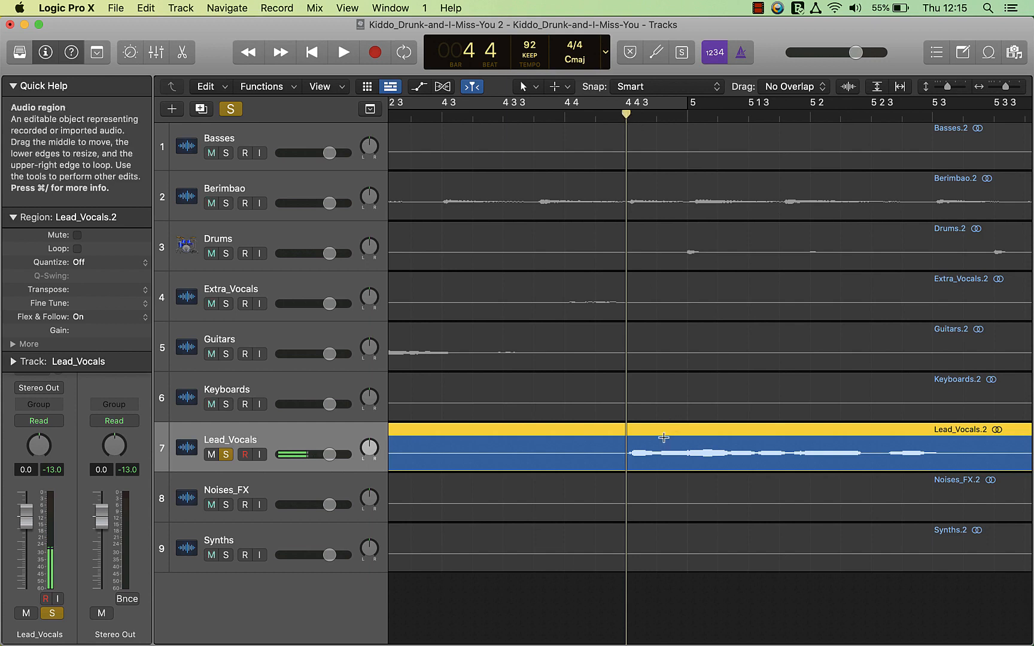
{"action": "key", "text": "super+t"}
{"action": "scroll", "coordinate": [665, 436], "scroll_direction": "right", "scroll_amount": 3}
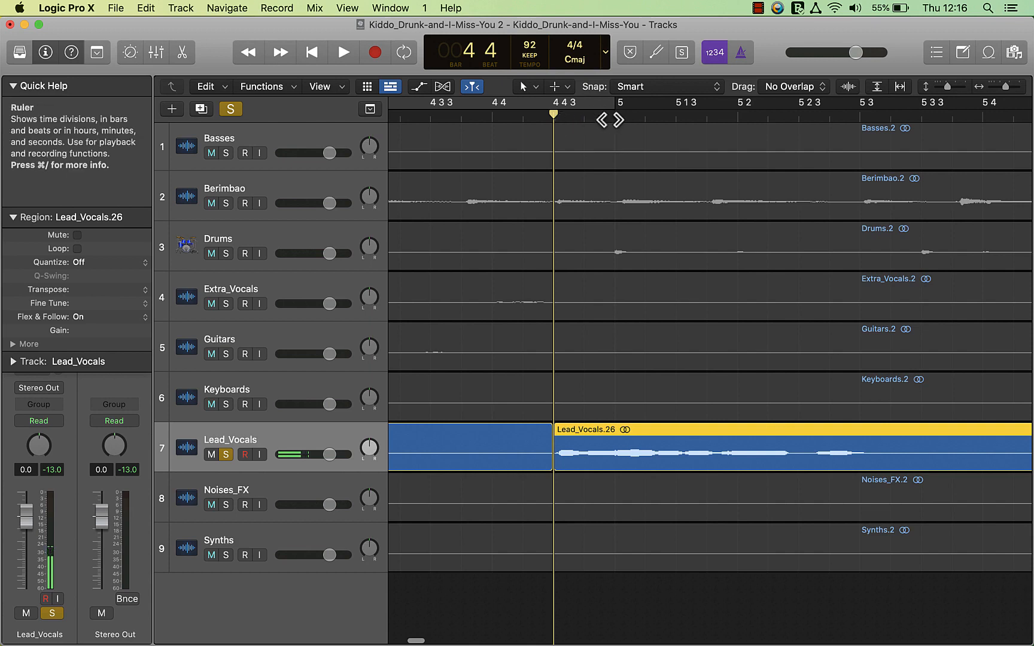
{"action": "left_click", "coordinate": [615, 118]}
{"action": "key", "text": "super+t"}
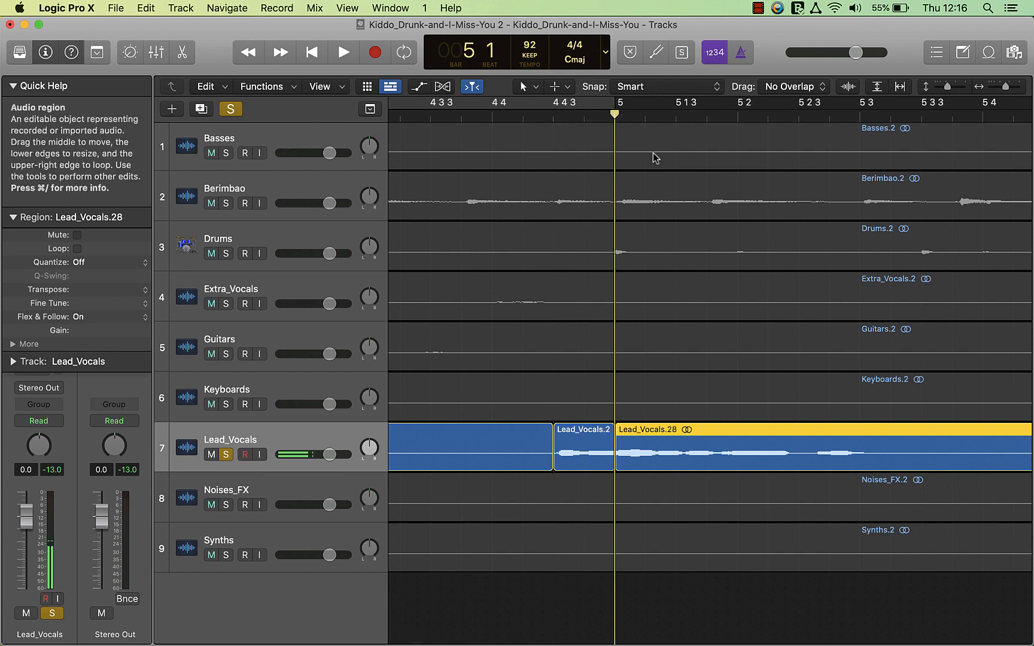
- Split the remaining lead vocal region at positions 5 1 3 and 5 2
{"action": "scroll", "coordinate": [655, 158], "scroll_direction": "right", "scroll_amount": 2}
{"action": "left_click", "coordinate": [626, 114]}
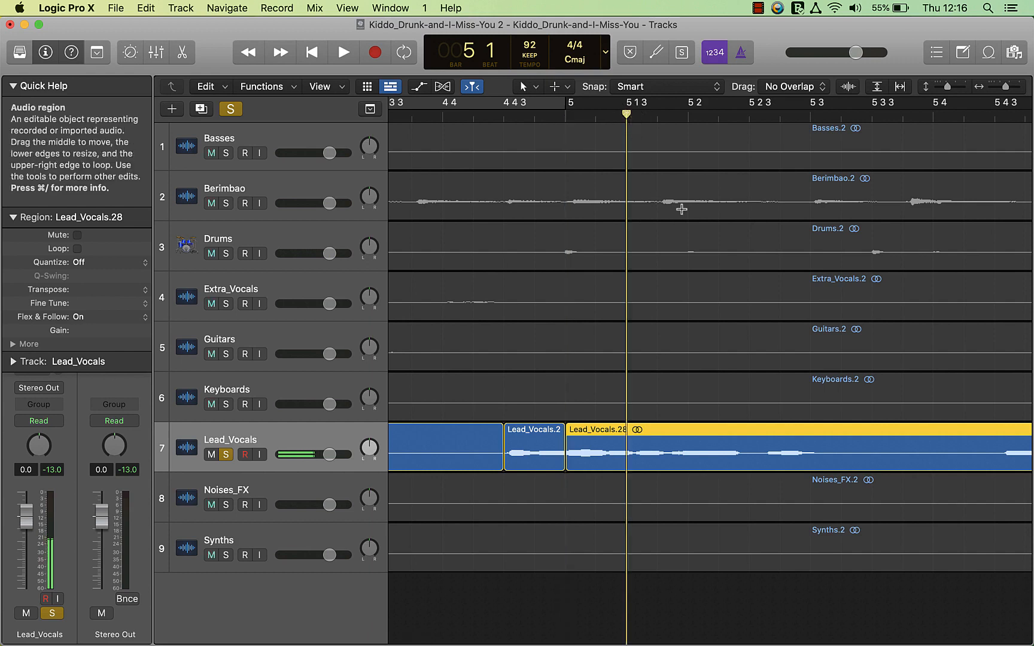
{"action": "key", "text": "super+t"}
{"action": "left_click", "coordinate": [688, 115]}
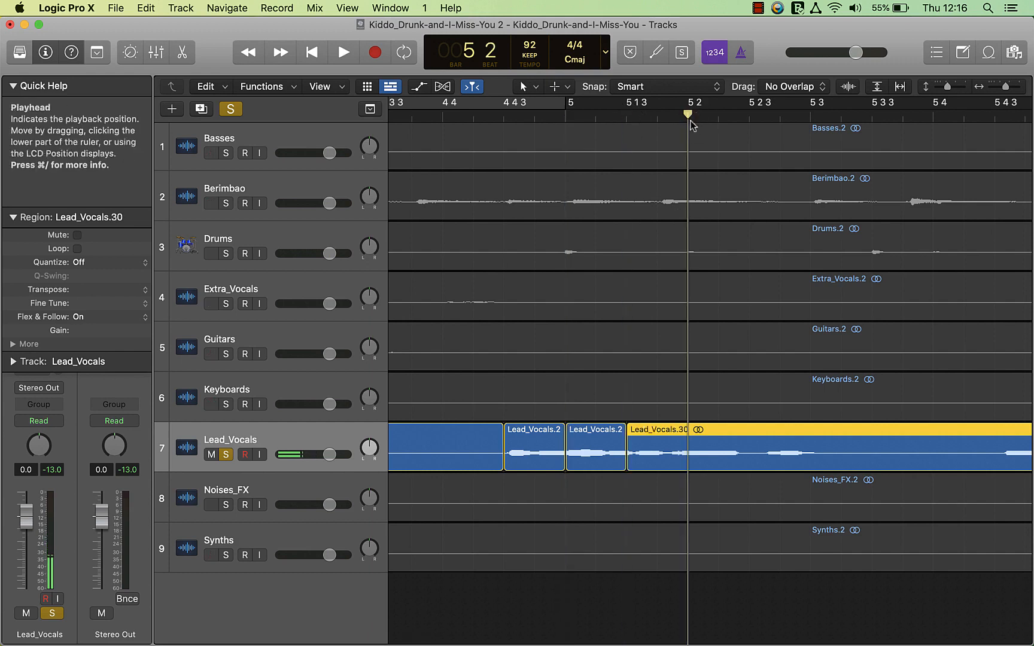
{"action": "key", "text": "super+t"}
- Split the lead vocal at positions 5 2 3 and 5 3 to finish slicing the first phrase
{"action": "scroll", "coordinate": [717, 190], "scroll_direction": "right", "scroll_amount": 2}
{"action": "left_click", "coordinate": [696, 115]}
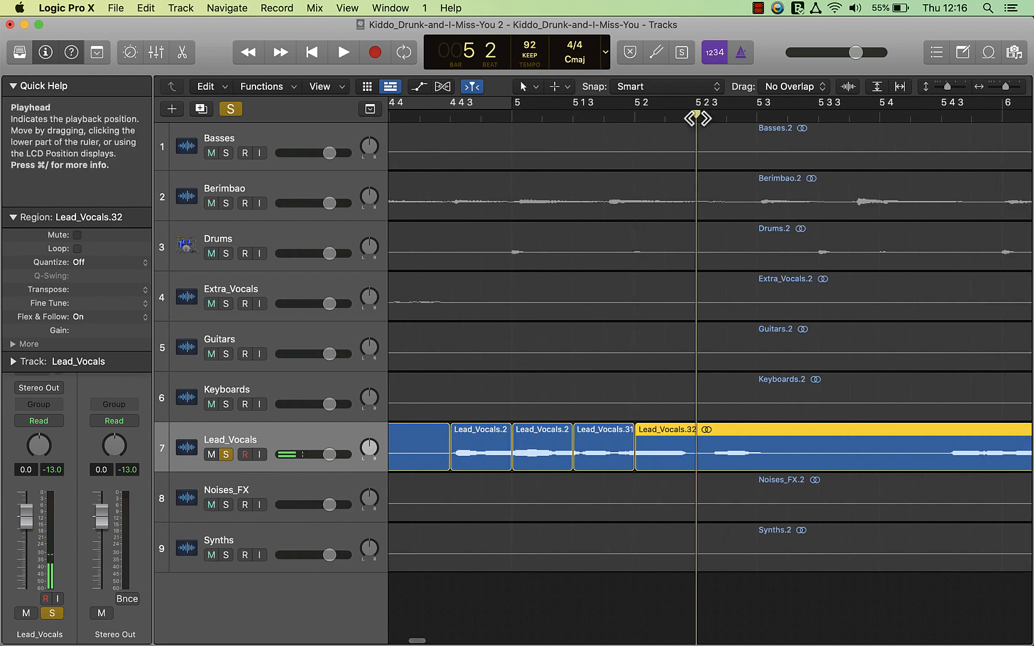
{"action": "key", "text": "super+t"}
{"action": "scroll", "coordinate": [733, 231], "scroll_direction": "right", "scroll_amount": 1}
{"action": "left_click", "coordinate": [734, 114]}
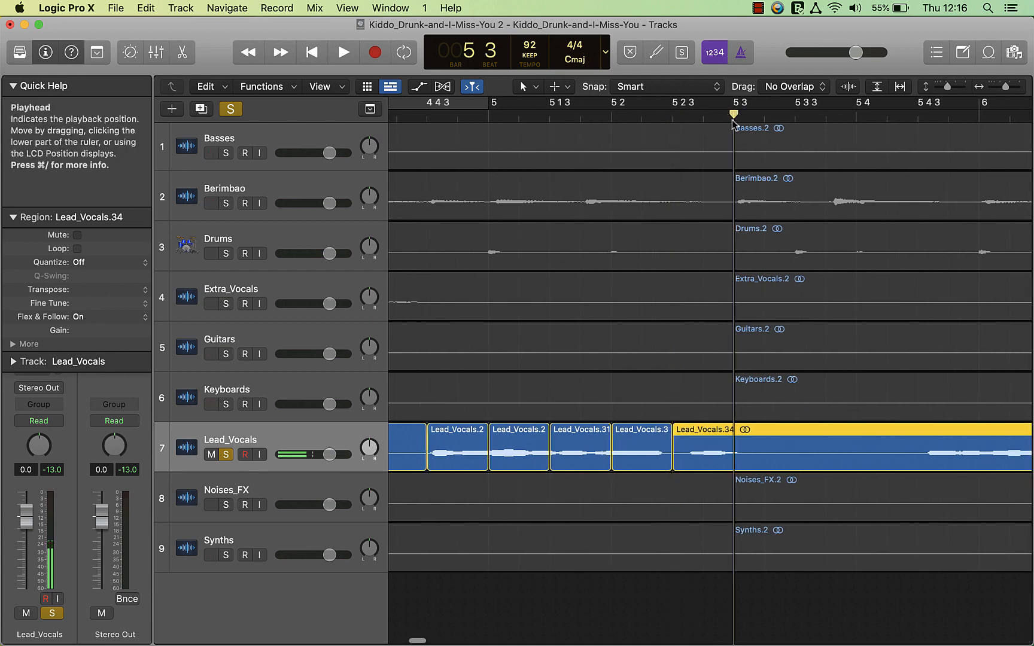
{"action": "key", "text": "super+t"}
- Cut the lead vocal at position 5 4 3, where the second phrase starts, and at bar 6
{"action": "scroll", "coordinate": [728, 218], "scroll_direction": "right", "scroll_amount": 6}
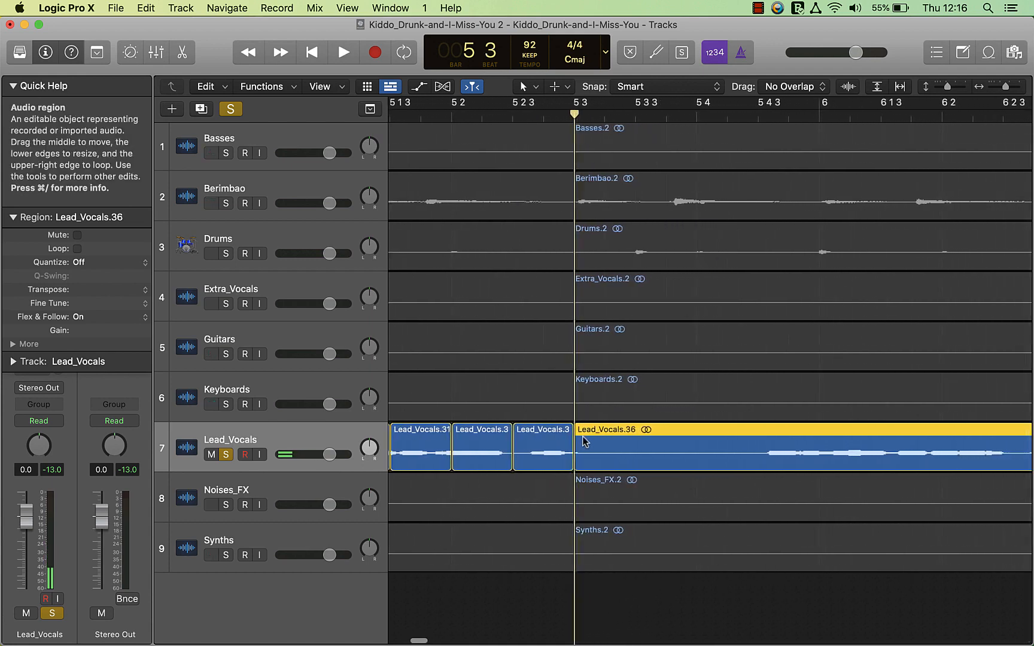
{"action": "scroll", "coordinate": [736, 451], "scroll_direction": "right", "scroll_amount": 2}
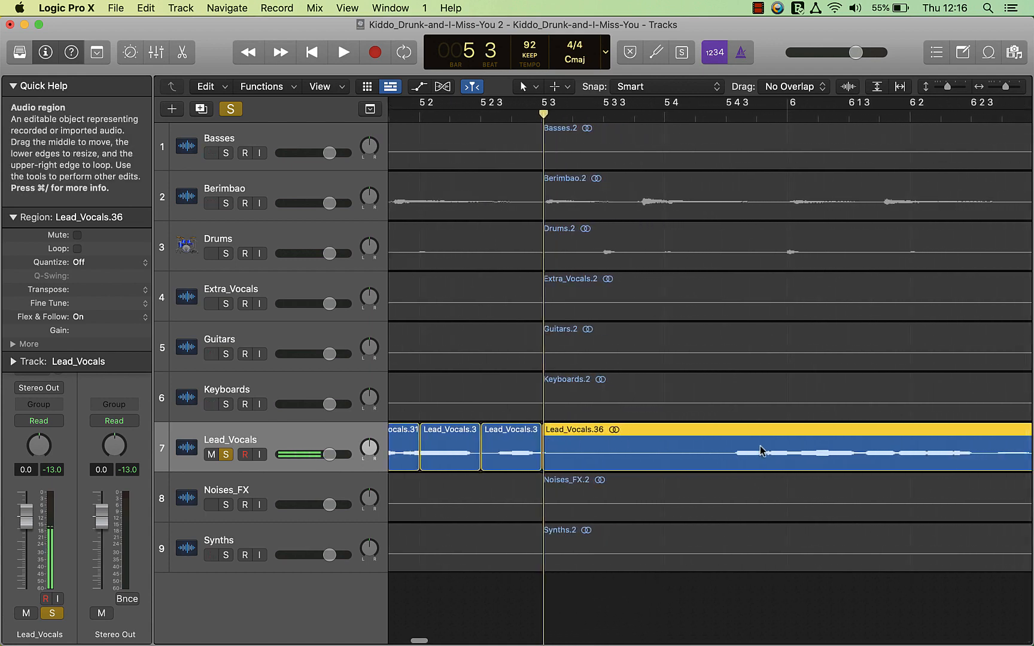
{"action": "left_click", "coordinate": [721, 115]}
{"action": "key", "text": "super+t"}
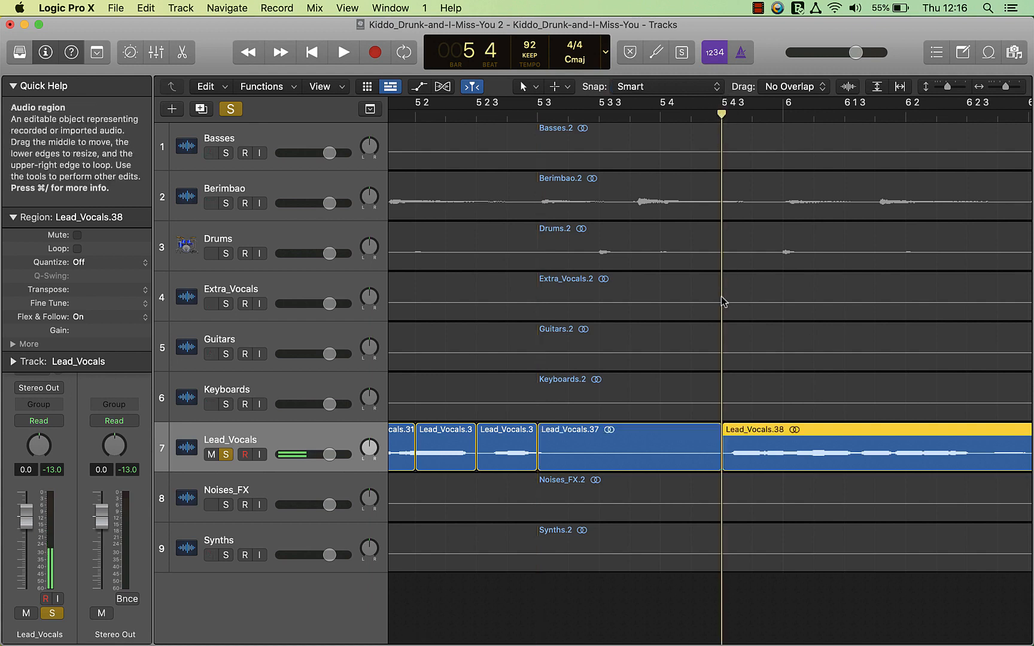
{"action": "scroll", "coordinate": [722, 299], "scroll_direction": "right", "scroll_amount": 3}
{"action": "left_click", "coordinate": [705, 114]}
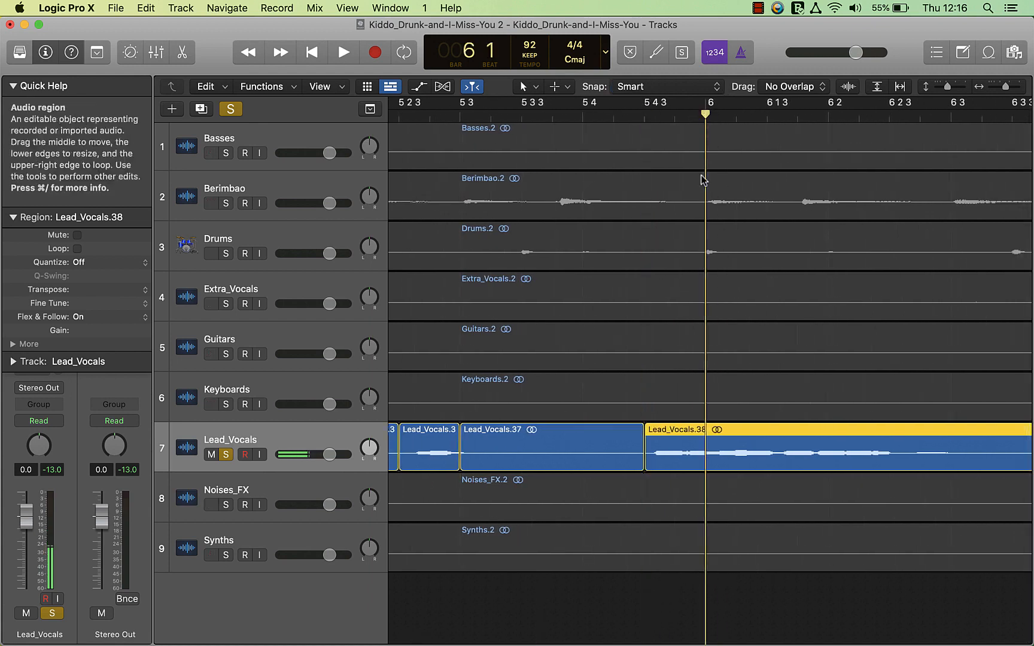
{"action": "key", "text": "super+t"}
- Split the second lead vocal phrase at positions 6 1 3 and 6 2
{"action": "scroll", "coordinate": [692, 274], "scroll_direction": "right", "scroll_amount": 3}
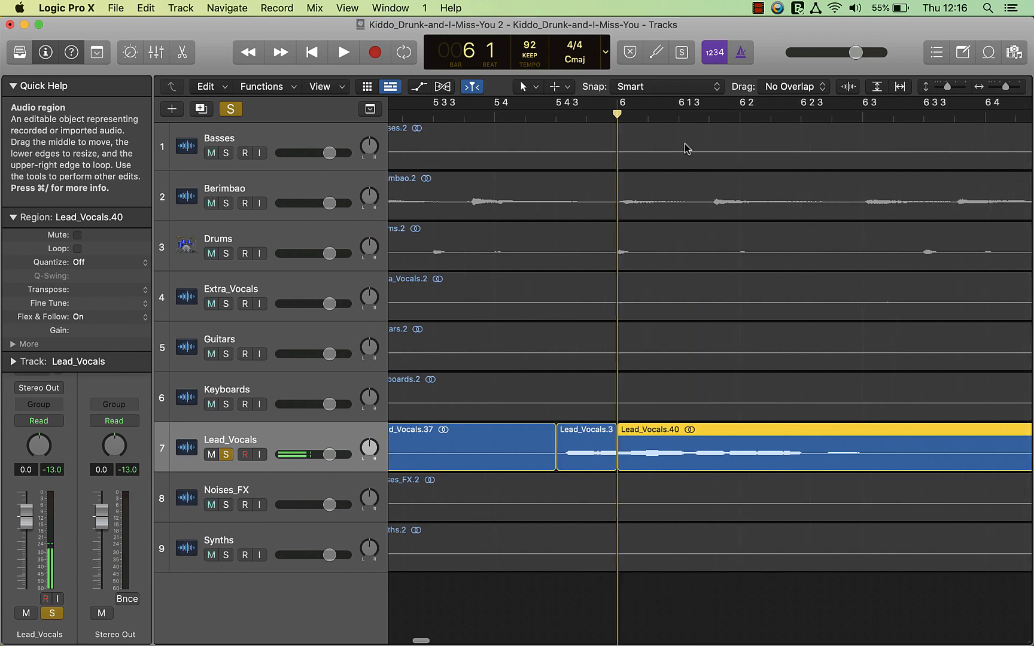
{"action": "left_click", "coordinate": [679, 114]}
{"action": "key", "text": "super+t"}
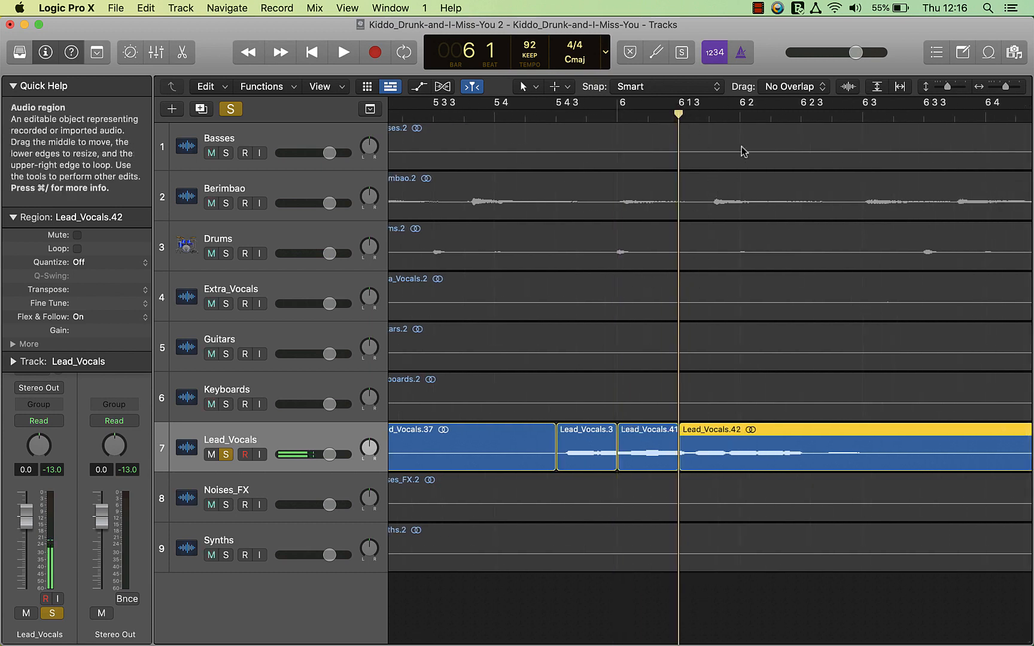
{"action": "left_click", "coordinate": [740, 115]}
{"action": "key", "text": "super+t"}
- Split the lead vocal at positions 6 2 3 and 6 3 to close off the second phrase
{"action": "scroll", "coordinate": [743, 229], "scroll_direction": "right", "scroll_amount": 3}
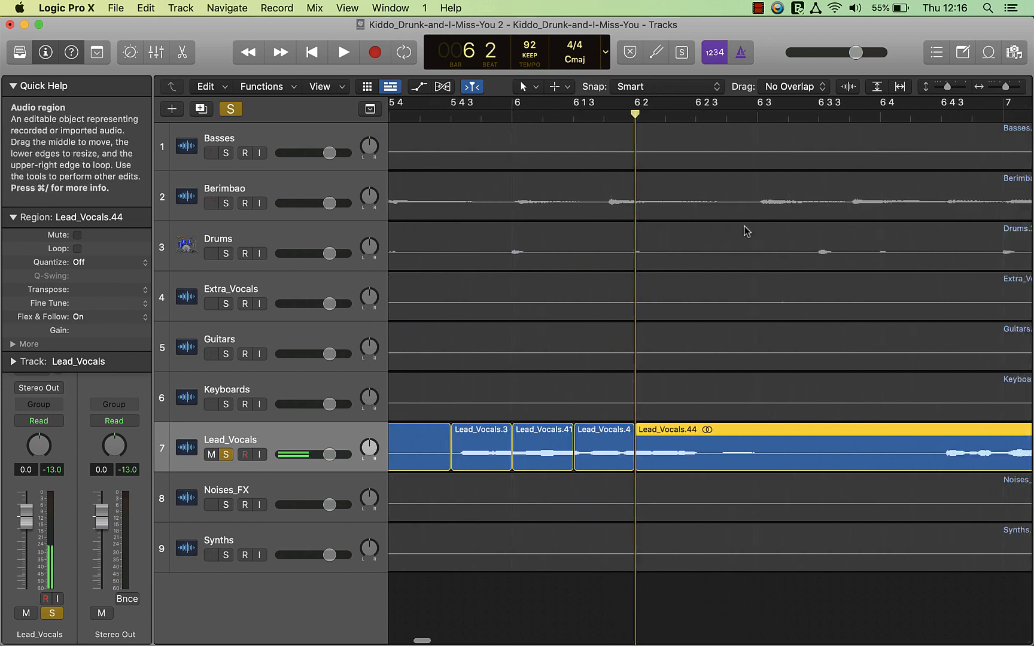
{"action": "left_click", "coordinate": [696, 115]}
{"action": "key", "text": "super+t"}
{"action": "scroll", "coordinate": [718, 149], "scroll_direction": "right", "scroll_amount": 3}
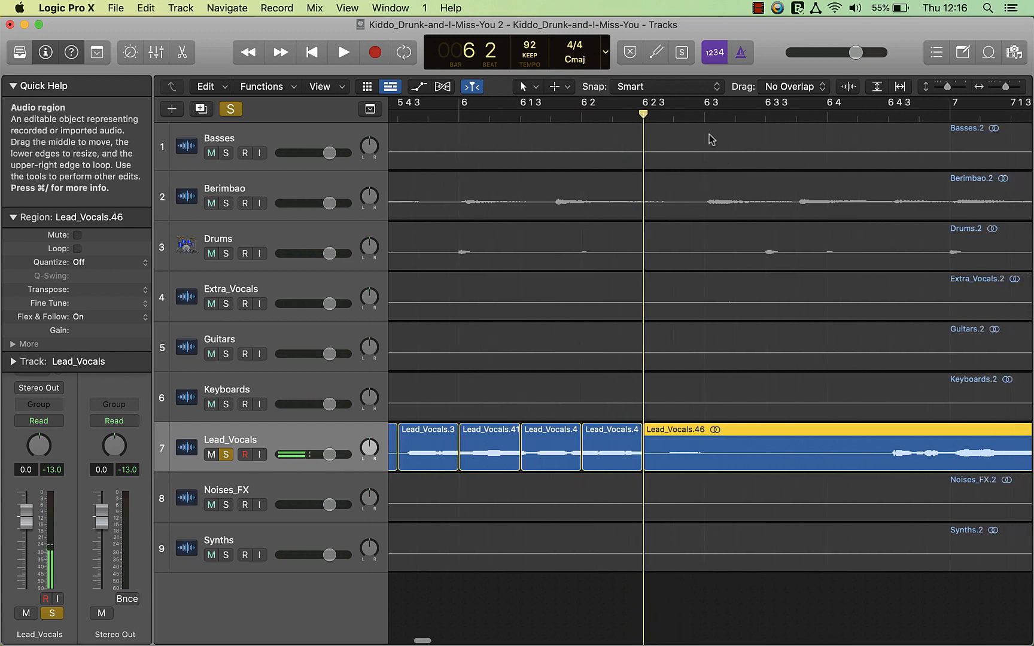
{"action": "left_click", "coordinate": [705, 115]}
{"action": "key", "text": "super+t"}
- Cut the lead vocal at position 6 4 3, where the third phrase starts, and at bar 7
{"action": "scroll", "coordinate": [731, 295], "scroll_direction": "right", "scroll_amount": 3}
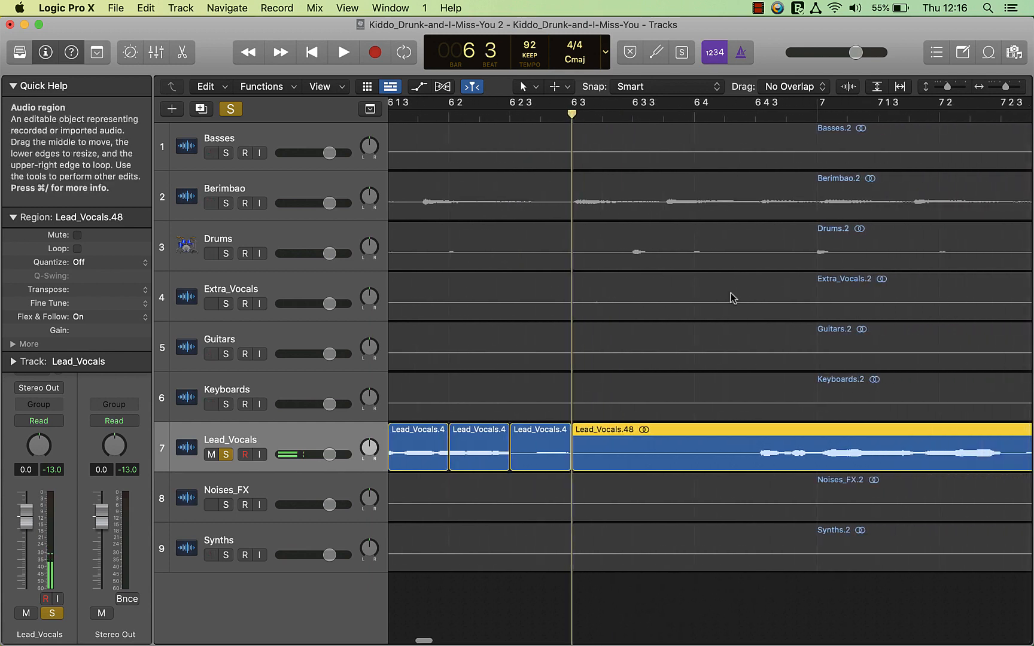
{"action": "left_click", "coordinate": [754, 108]}
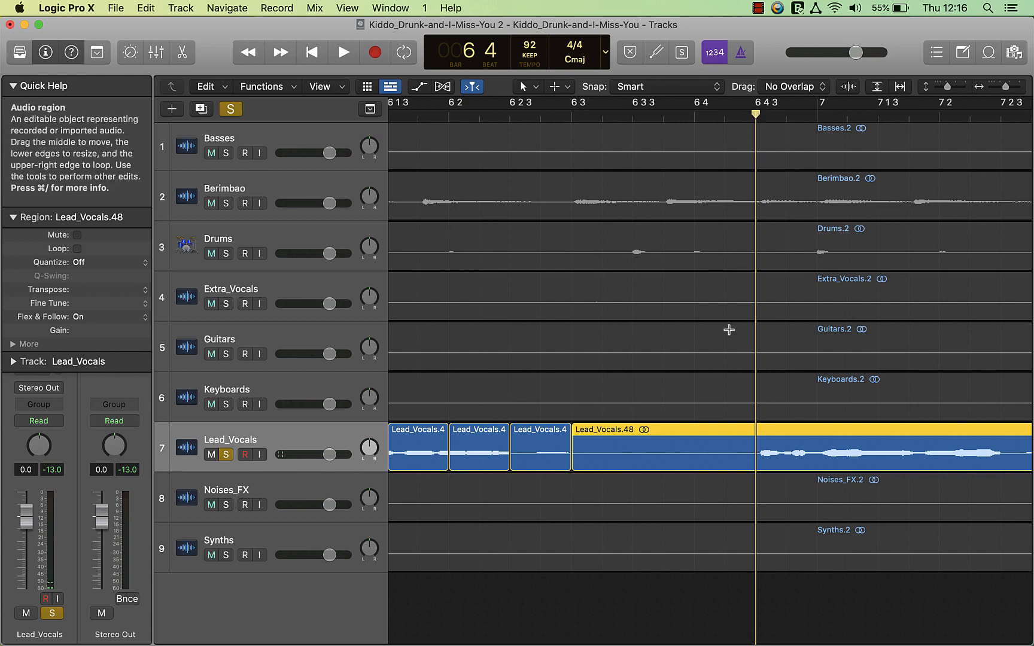
{"action": "key", "text": "super+t"}
{"action": "scroll", "coordinate": [728, 331], "scroll_direction": "right", "scroll_amount": 3}
{"action": "left_click", "coordinate": [668, 111]}
{"action": "key", "text": "super+t"}
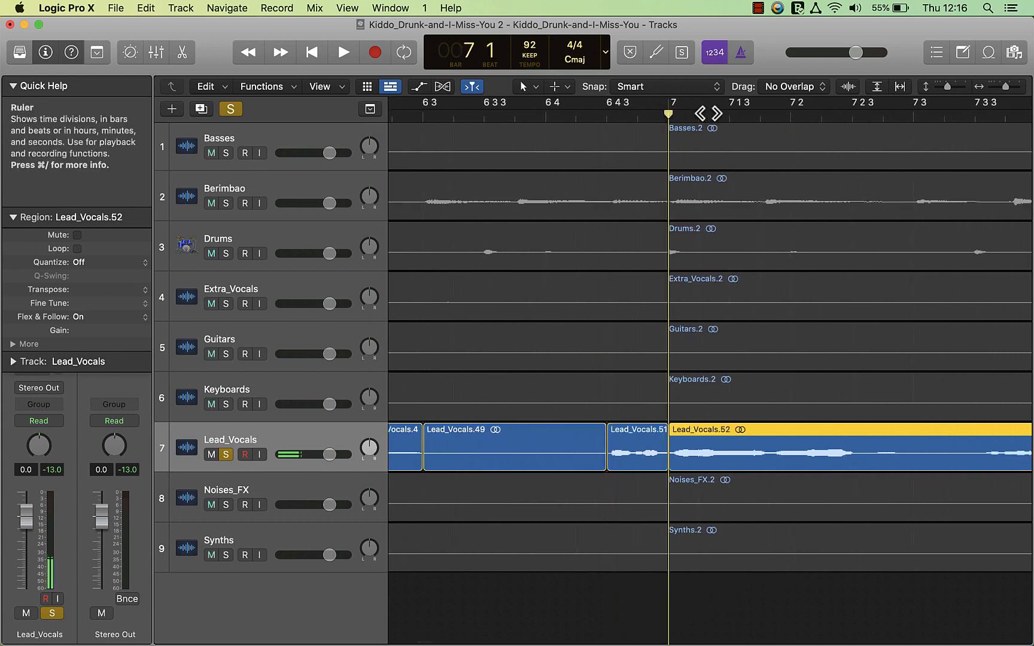
- Split the third lead vocal phrase at positions 7 1 3 and 7 2
{"action": "left_click", "coordinate": [730, 113]}
{"action": "key", "text": "super+t"}
{"action": "left_click", "coordinate": [791, 114]}
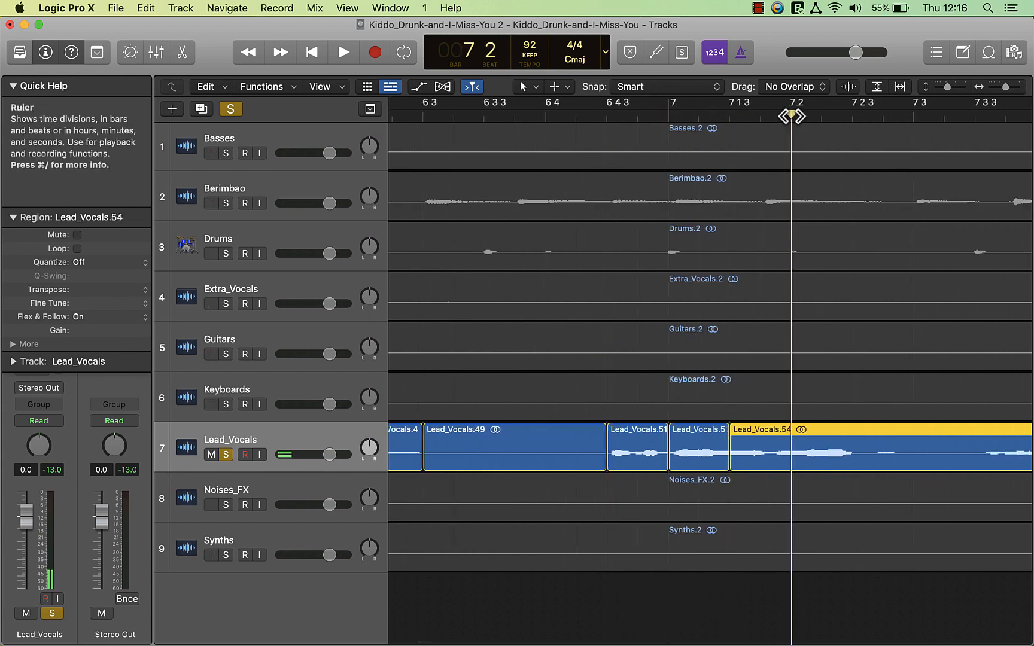
{"action": "key", "text": "super+t"}
- Split the lead vocal at position 7 2 3 to close off the third phrase, and play on to hear the next one
{"action": "scroll", "coordinate": [788, 200], "scroll_direction": "right", "scroll_amount": 3}
{"action": "left_click", "coordinate": [742, 114]}
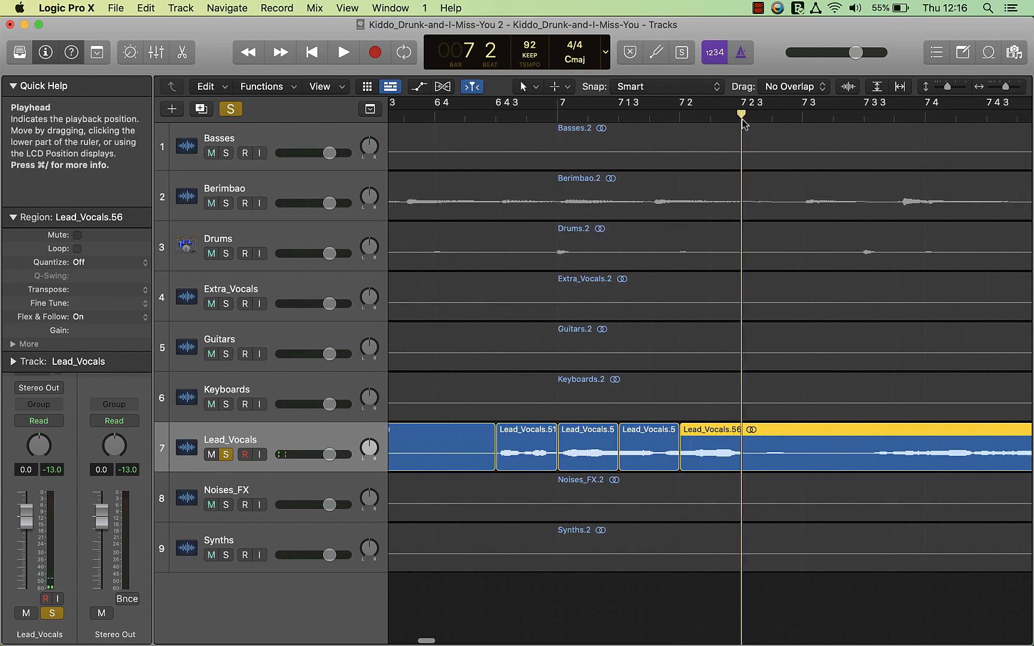
{"action": "key", "text": "super+t"}
{"action": "key", "text": "space"}
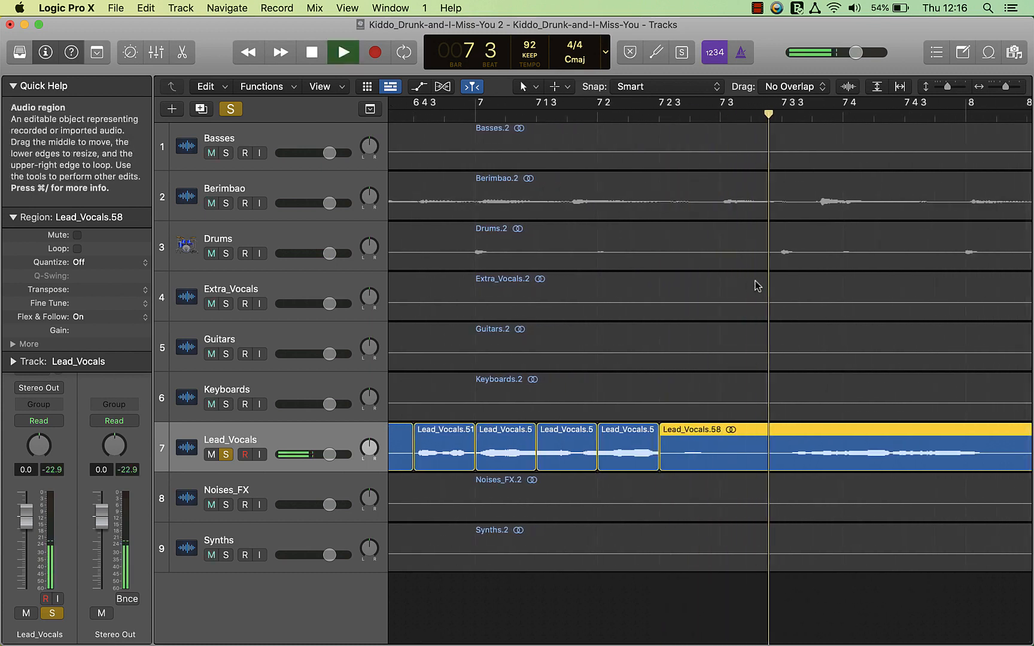
{"action": "key", "text": "space"}
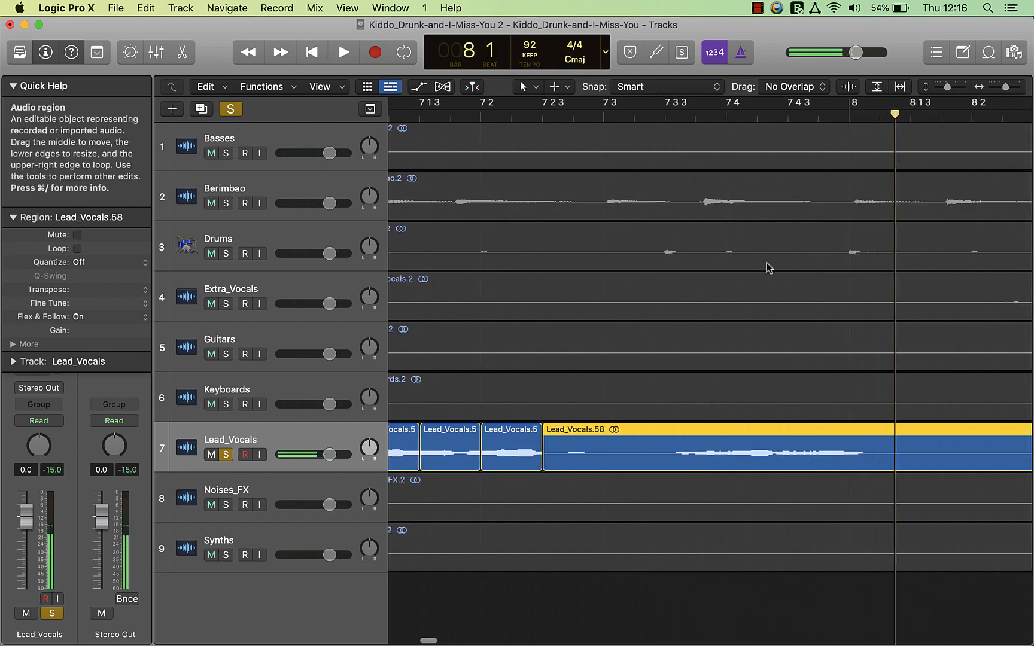
- Cut the lead vocal at position 7 3 3, where the fourth phrase starts, and at 7 4
{"action": "left_click", "coordinate": [665, 114]}
{"action": "key", "text": "super+t"}
{"action": "left_click", "coordinate": [726, 112]}
{"action": "key", "text": "super+t"}
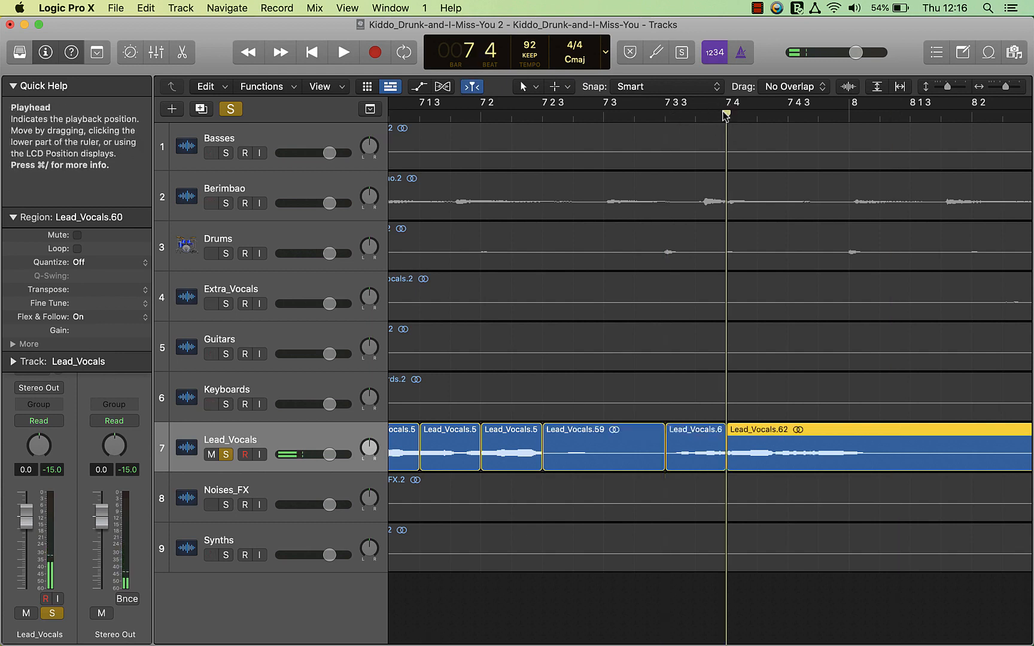
- Split the fourth lead vocal phrase at position 7 4 3 and close it off at bar 8
{"action": "scroll", "coordinate": [777, 161], "scroll_direction": "right", "scroll_amount": 1}
{"action": "scroll", "coordinate": [777, 161], "scroll_direction": "right", "scroll_amount": 1}
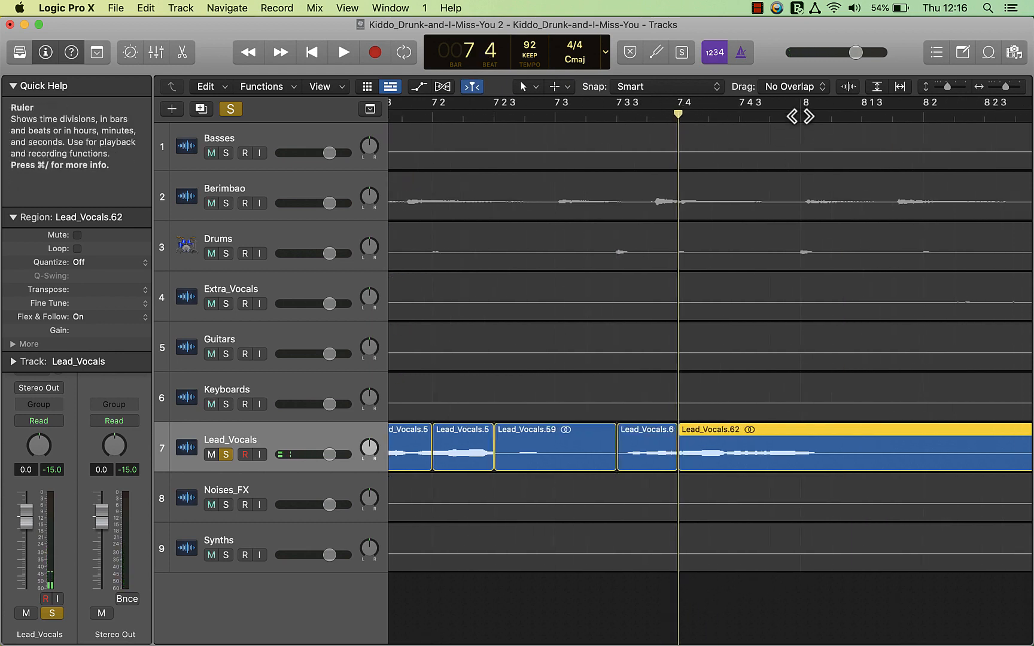
{"action": "left_click", "coordinate": [742, 113]}
{"action": "key", "text": "super+t"}
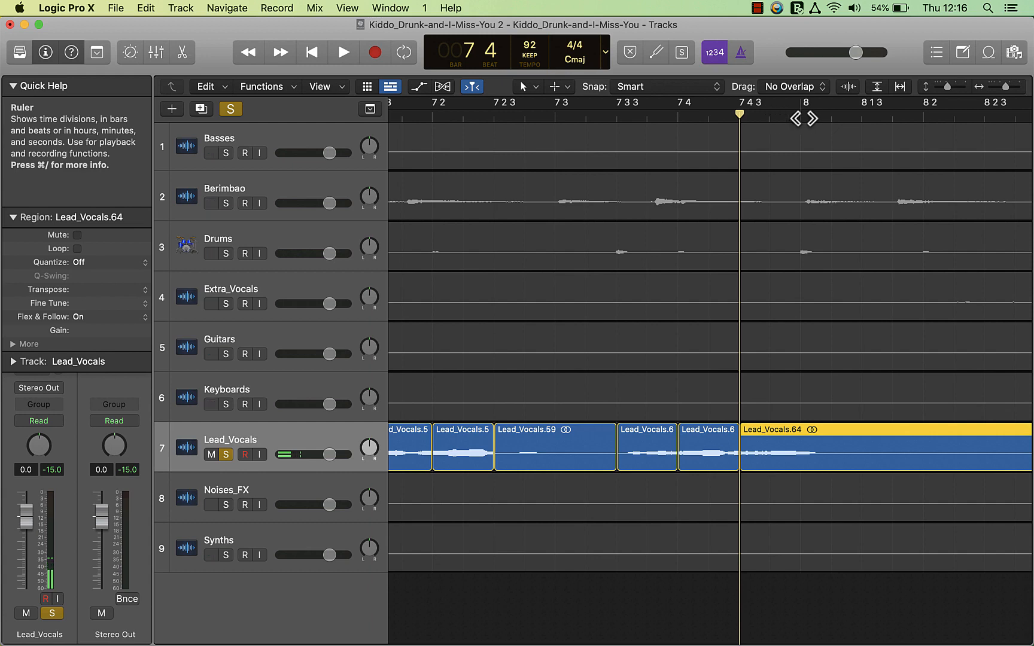
{"action": "left_click", "coordinate": [802, 115]}
{"action": "key", "text": "super+t"}
- Select the short slices of the first lead vocal phrase, starting with the one just before bar 5
{"action": "key", "text": "super+Left"}
{"action": "key", "text": "super+Left"}
{"action": "key", "text": "super+Left"}
{"action": "key", "text": "super+Left"}
{"action": "key", "text": "super+Left"}
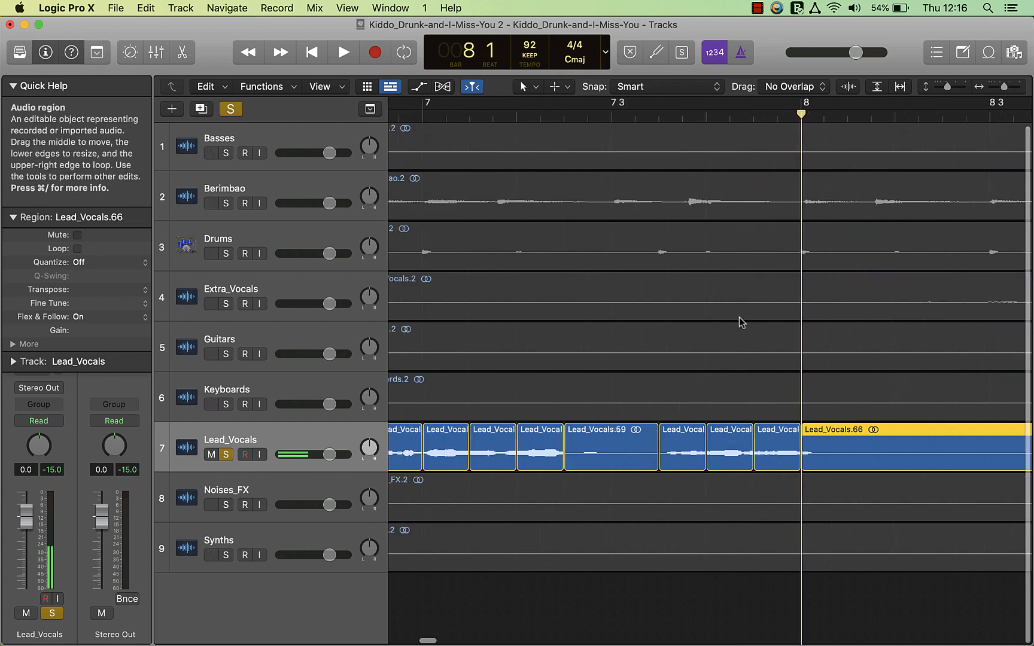
{"action": "key", "text": "super+Left"}
{"action": "key", "text": "super+Left"}
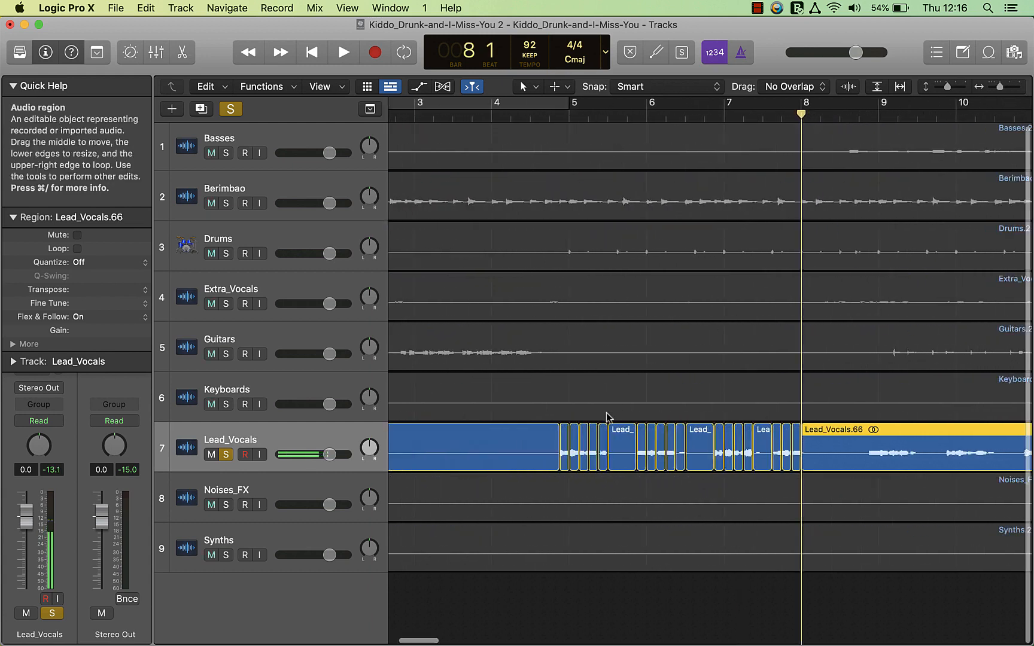
{"action": "key", "text": "super+Right"}
{"action": "key", "text": "super+Right"}
{"action": "key", "text": "super+Right"}
{"action": "key", "text": "super+Left"}
{"action": "key", "text": "super+Left"}
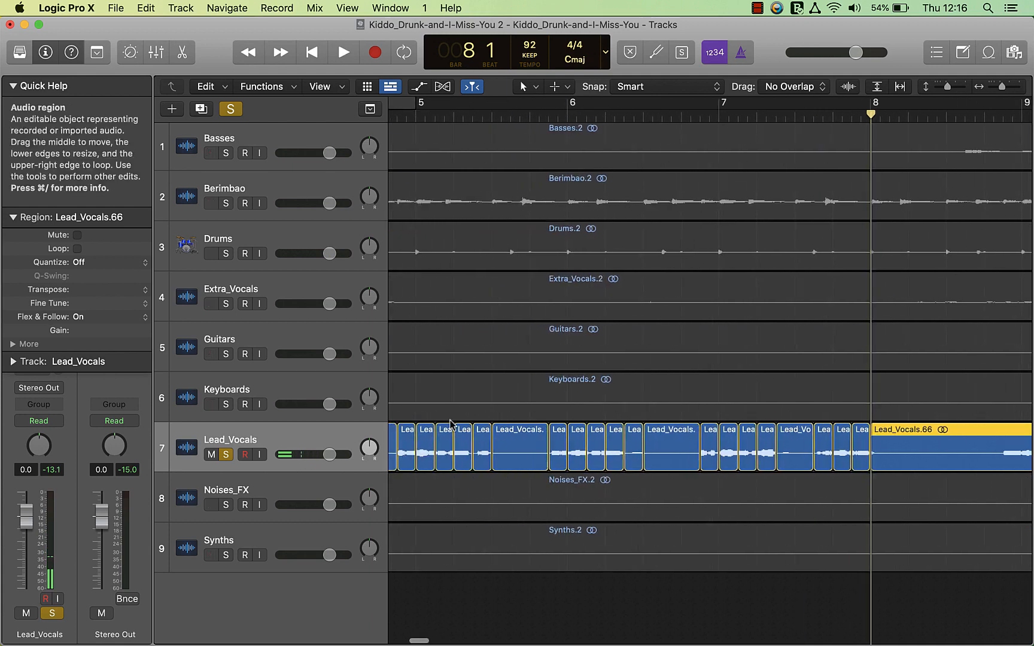
{"action": "scroll", "coordinate": [504, 439], "scroll_direction": "left", "scroll_amount": 3}
{"action": "left_click", "coordinate": [470, 443]}
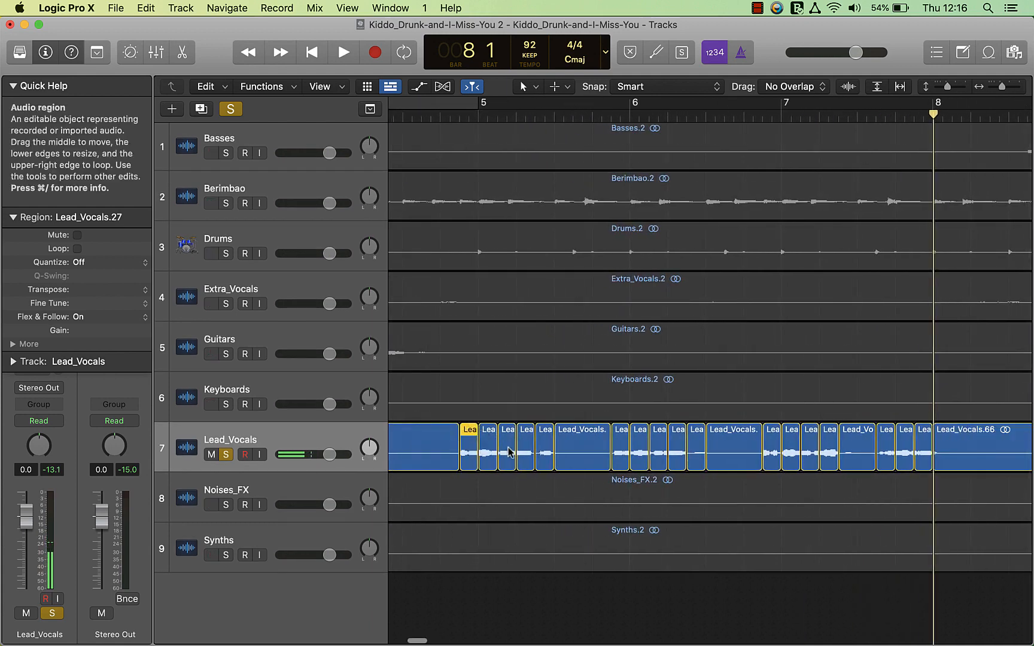
{"action": "left_click", "coordinate": [488, 455], "text": "shift"}
{"action": "left_click", "coordinate": [509, 454], "text": "shift"}
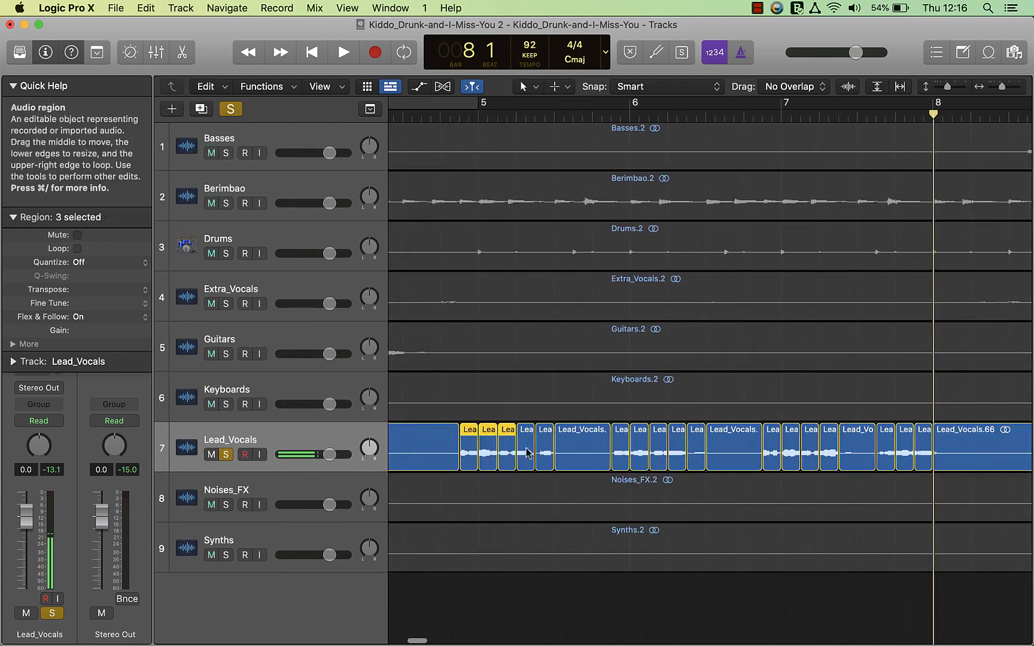
{"action": "left_click", "coordinate": [526, 452], "text": "shift"}
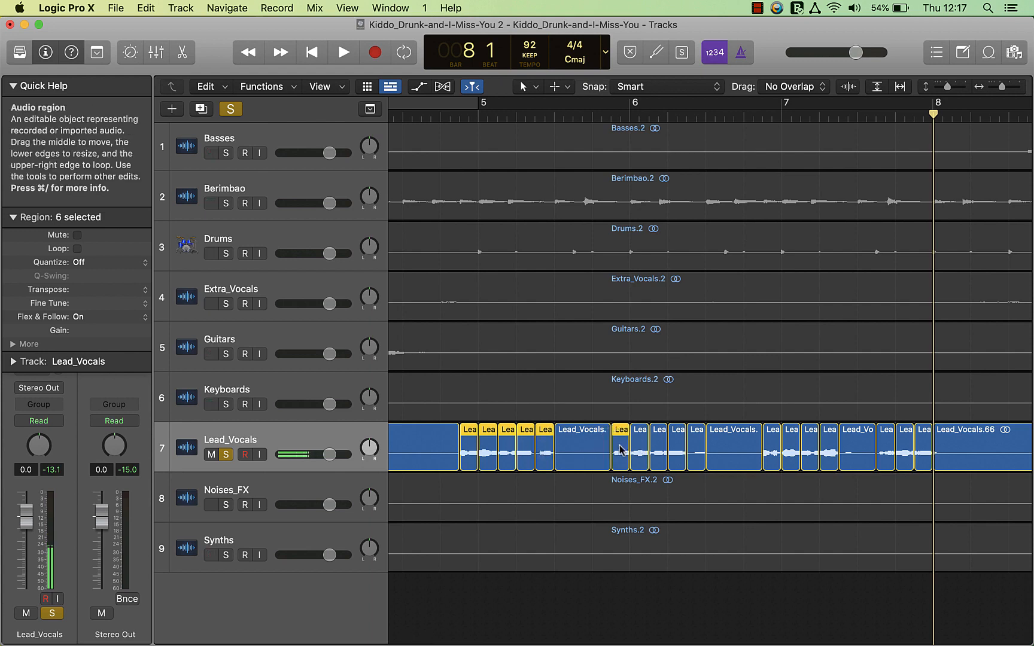
- Add the remaining phrase slices up to bar 8 to the selection, including the region between phrases three and four but not the longer earlier gaps
{"action": "left_click", "coordinate": [639, 450], "text": "shift"}
{"action": "left_click", "coordinate": [658, 450], "text": "shift"}
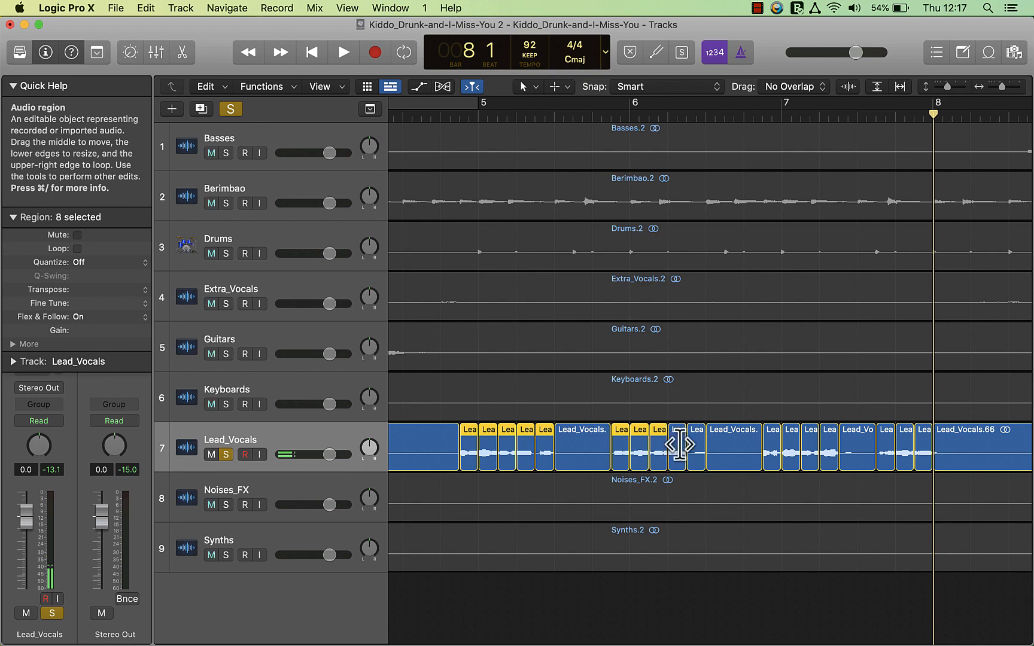
{"action": "left_click", "coordinate": [677, 449], "text": "shift"}
{"action": "scroll", "coordinate": [699, 442], "scroll_direction": "right", "scroll_amount": 3}
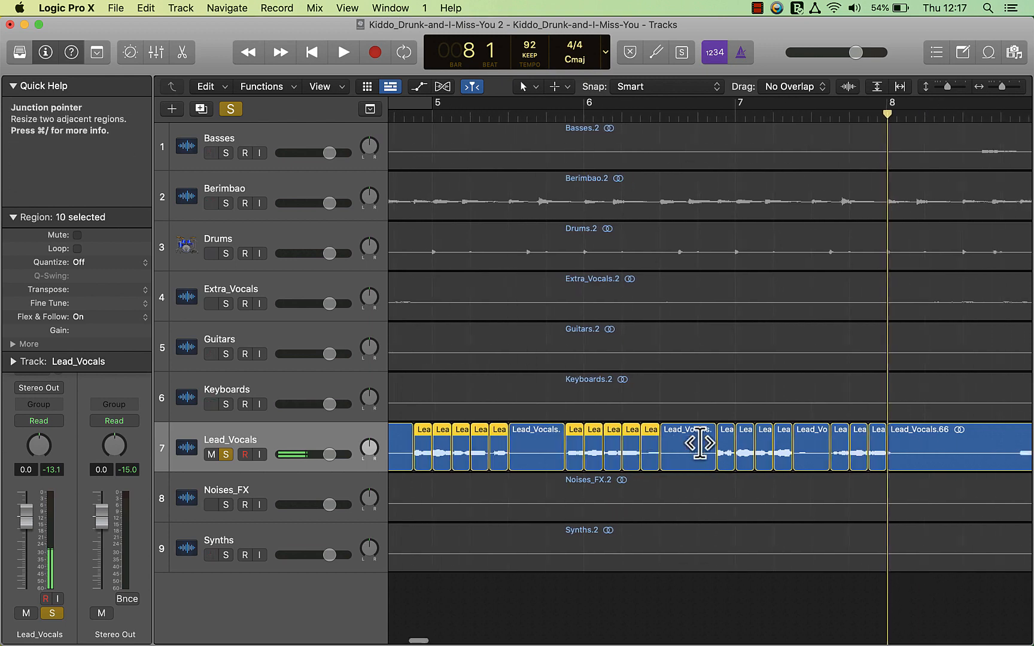
{"action": "left_click", "coordinate": [744, 452], "text": "shift"}
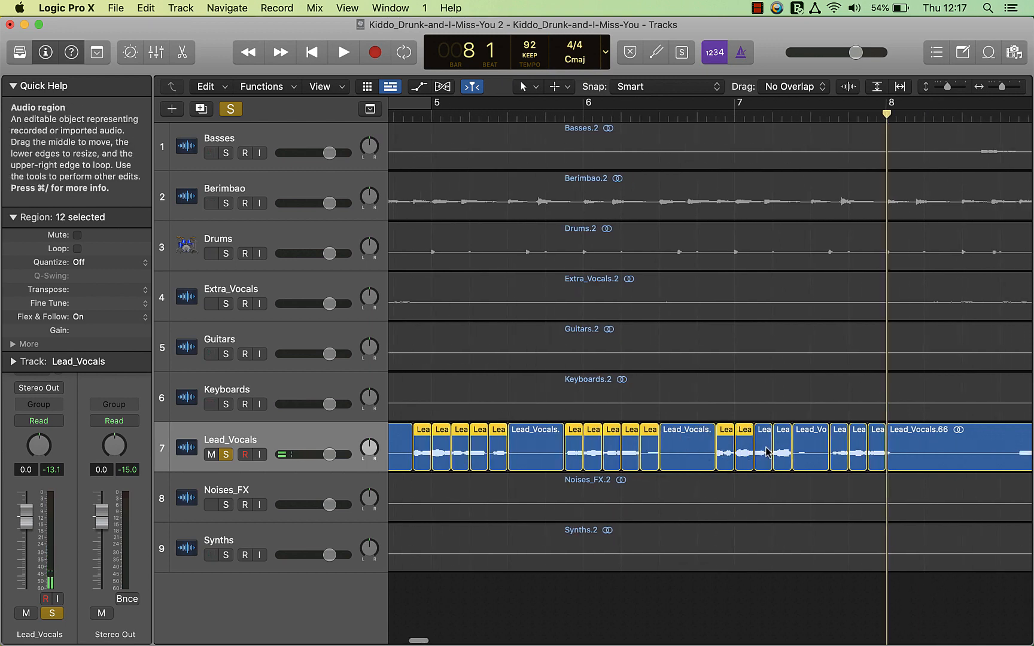
{"action": "left_click", "coordinate": [782, 451], "text": "shift"}
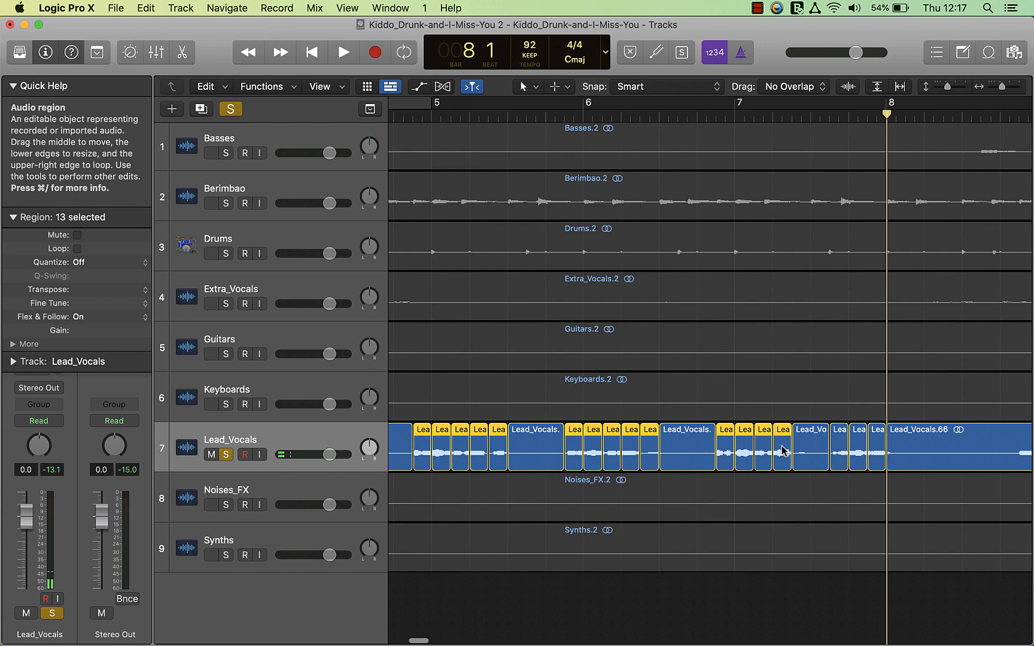
{"action": "left_click", "coordinate": [815, 449], "text": "shift"}
{"action": "left_click", "coordinate": [840, 452], "text": "shift"}
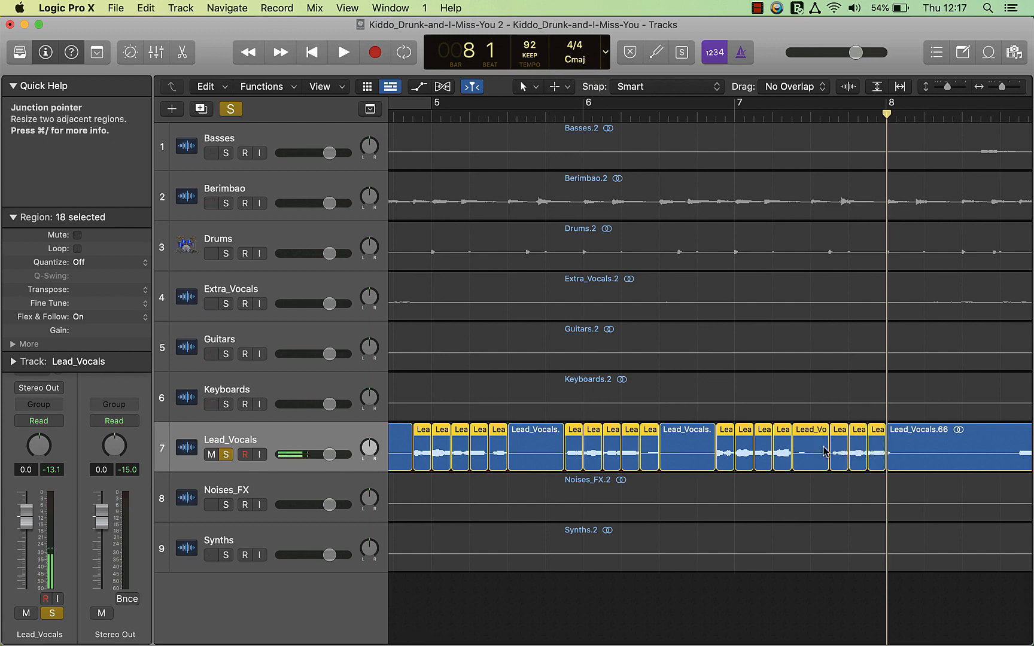
- Convert the selected vocal slices to a new Sampler track named Lead_Vocals, with zones created from regions and trigger notes C1 to G8
{"action": "right_click", "coordinate": [800, 436]}
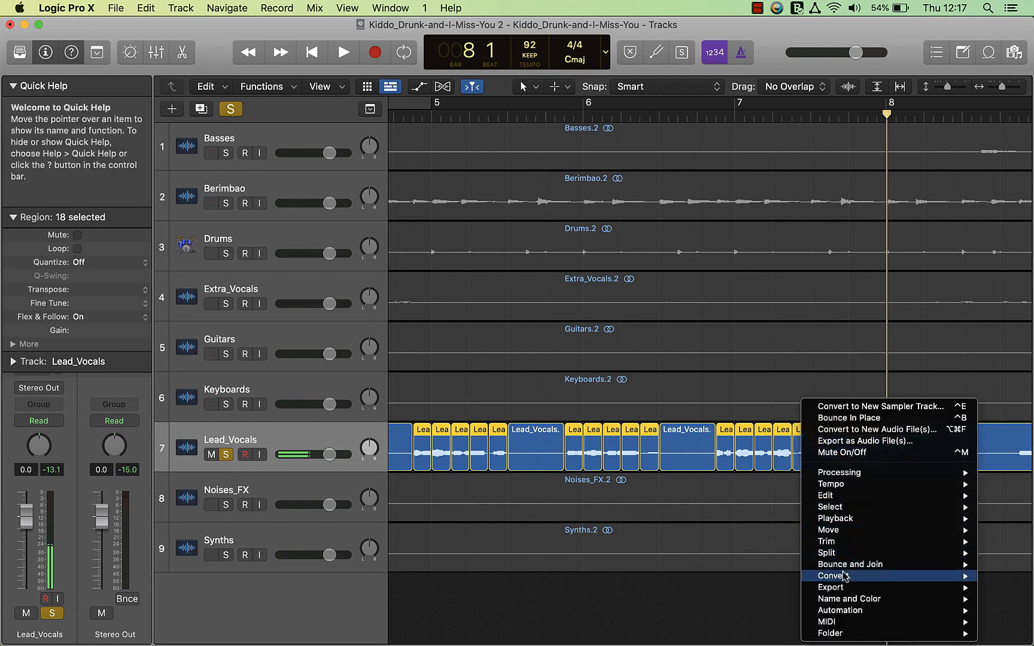
{"action": "mouse_move", "coordinate": [844, 576]}
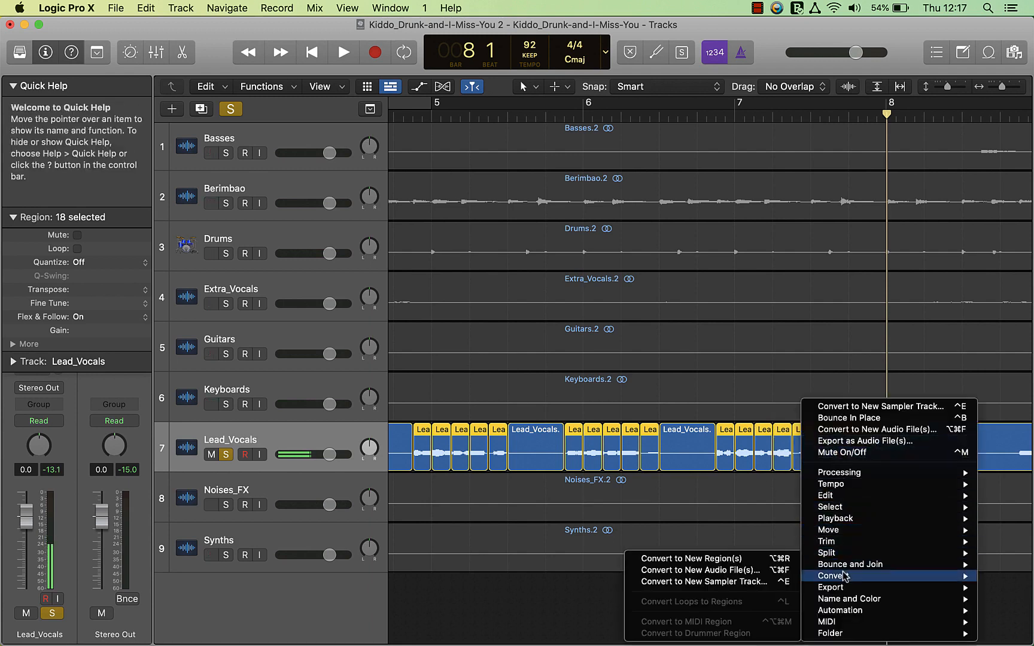
{"action": "left_click", "coordinate": [714, 583]}
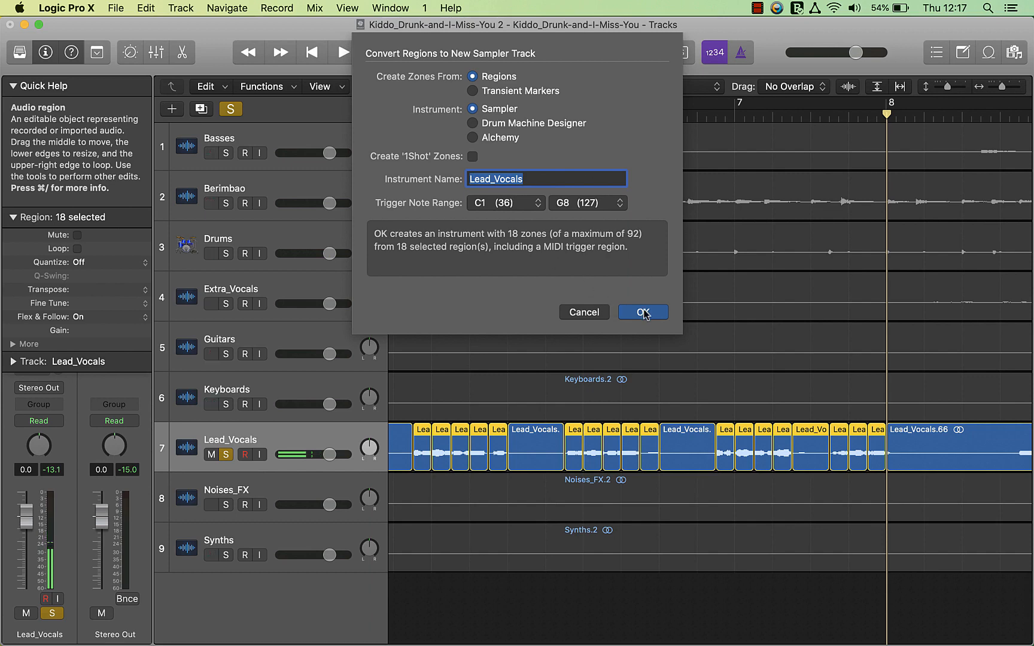
{"action": "left_click", "coordinate": [643, 312]}
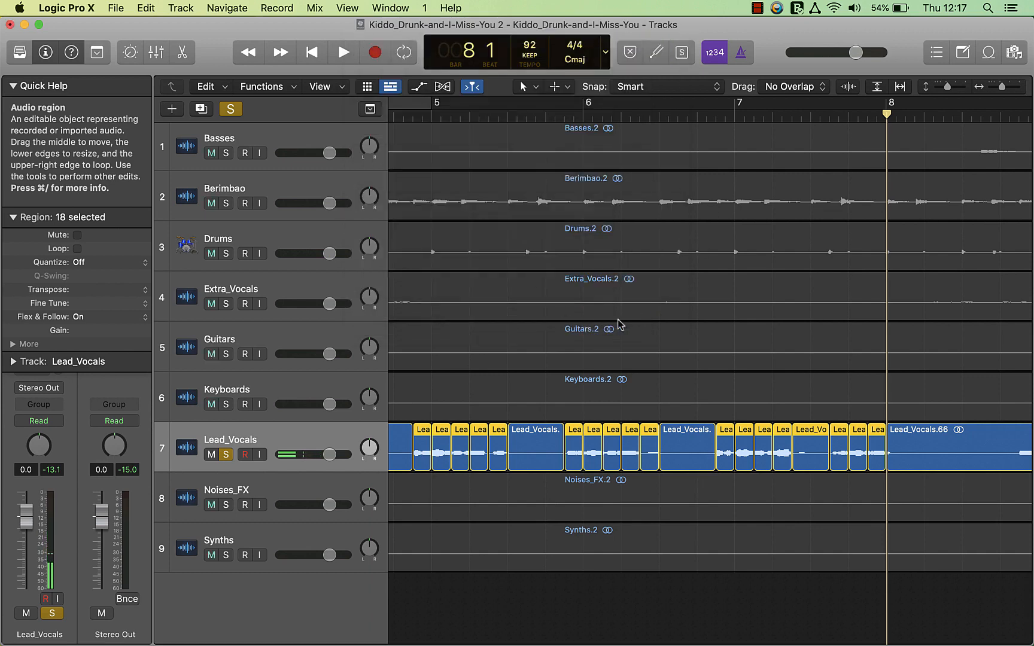
- Solo the new Lead_Vocals sampler track instead of the original vocal track and open its Sampler instrument
{"action": "left_click", "coordinate": [229, 445]}
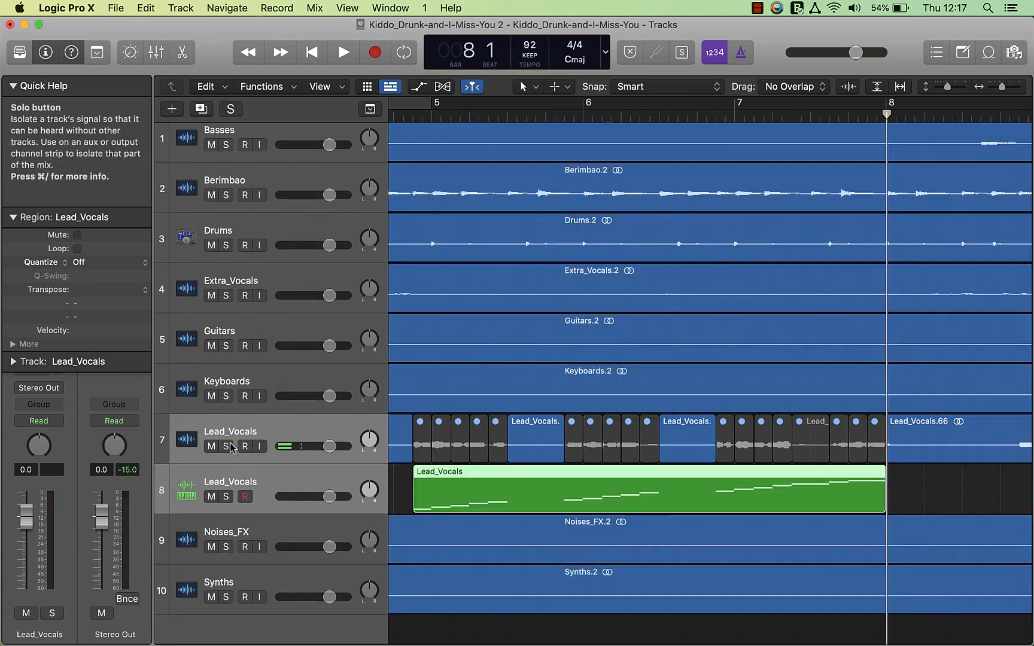
{"action": "left_click", "coordinate": [227, 497]}
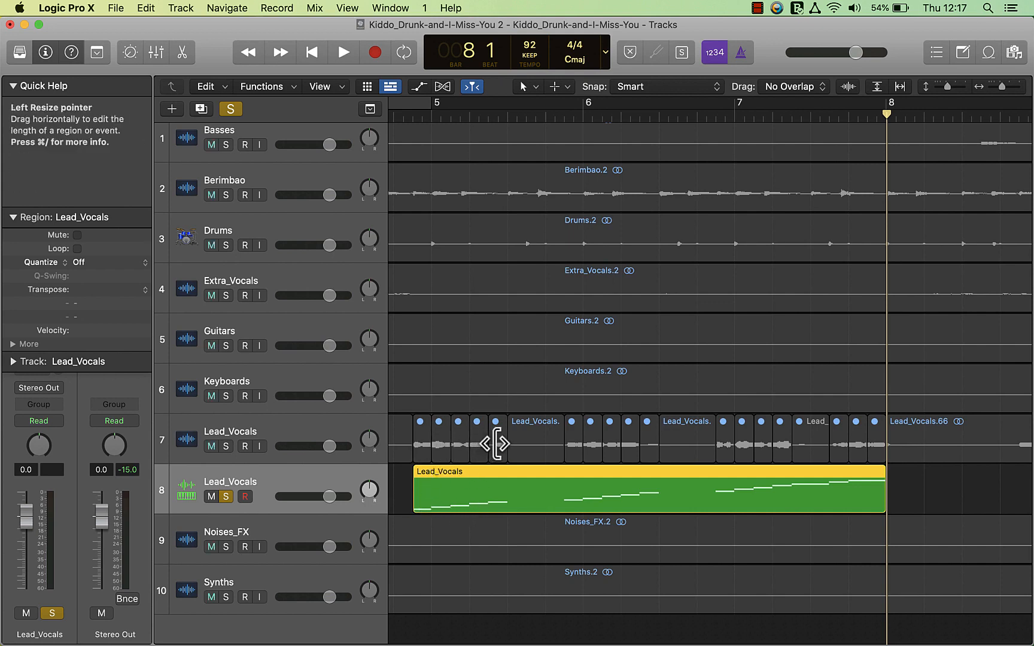
{"action": "left_click", "coordinate": [41, 218]}
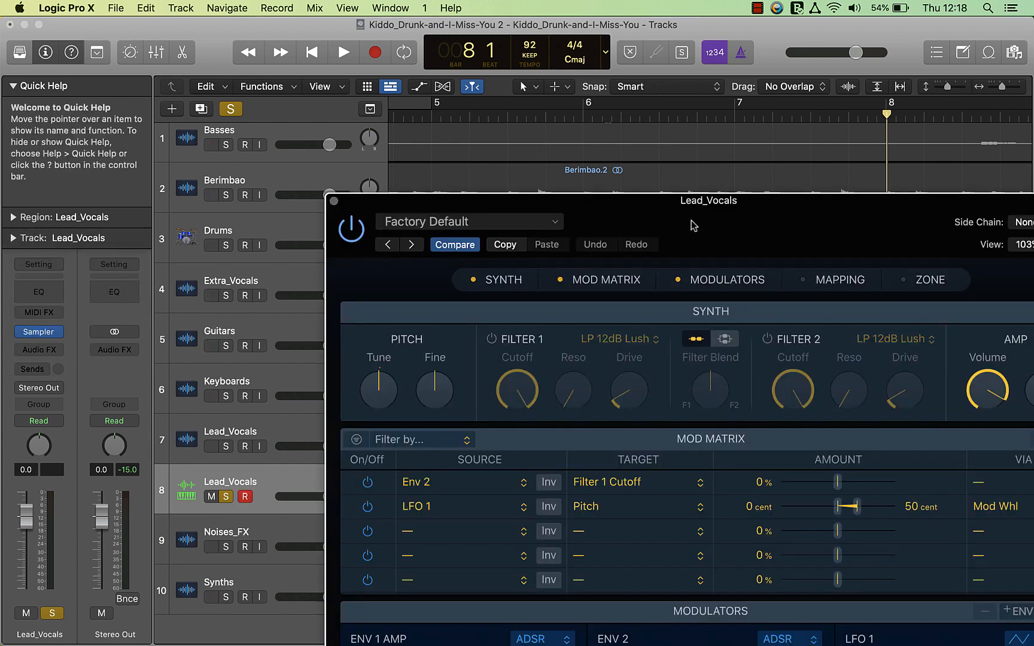
{"action": "left_click_drag", "start_coordinate": [738, 220], "coordinate": [551, 45]}
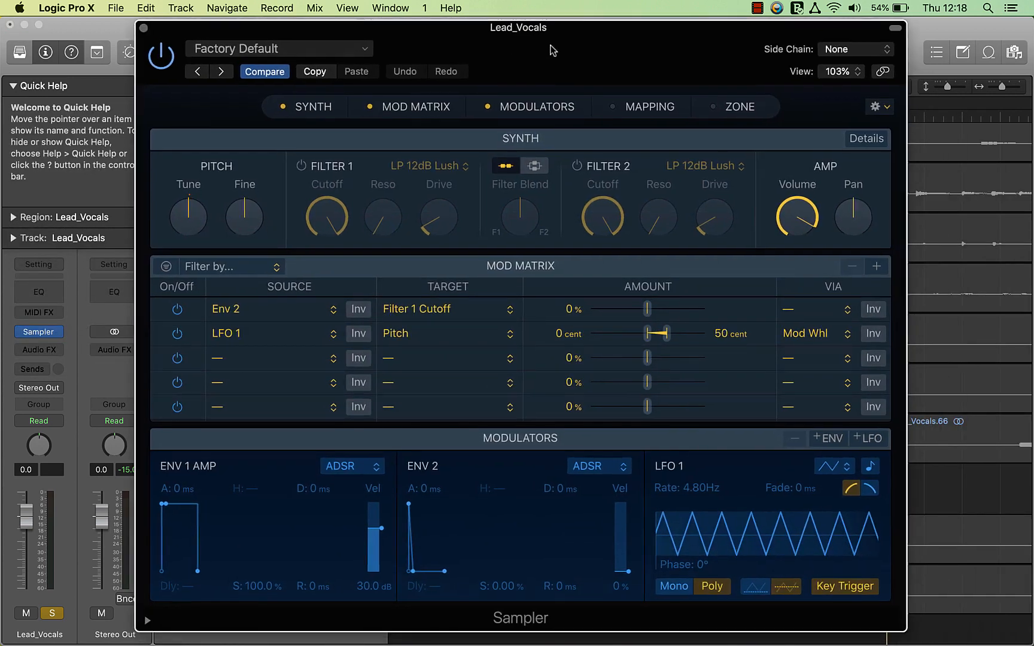
- Show only the Mapping pane in Sampler, hiding the Synth, Mod Matrix and Modulators panes
{"action": "left_click", "coordinate": [281, 105]}
{"action": "left_click", "coordinate": [368, 105]}
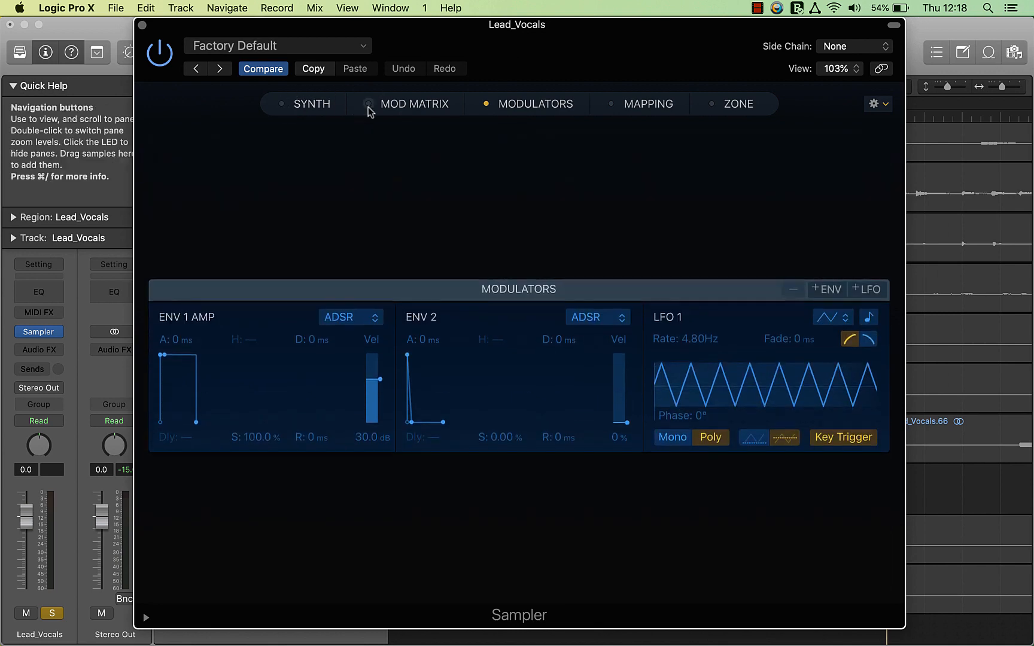
{"action": "left_click", "coordinate": [610, 105]}
{"action": "left_click", "coordinate": [486, 105]}
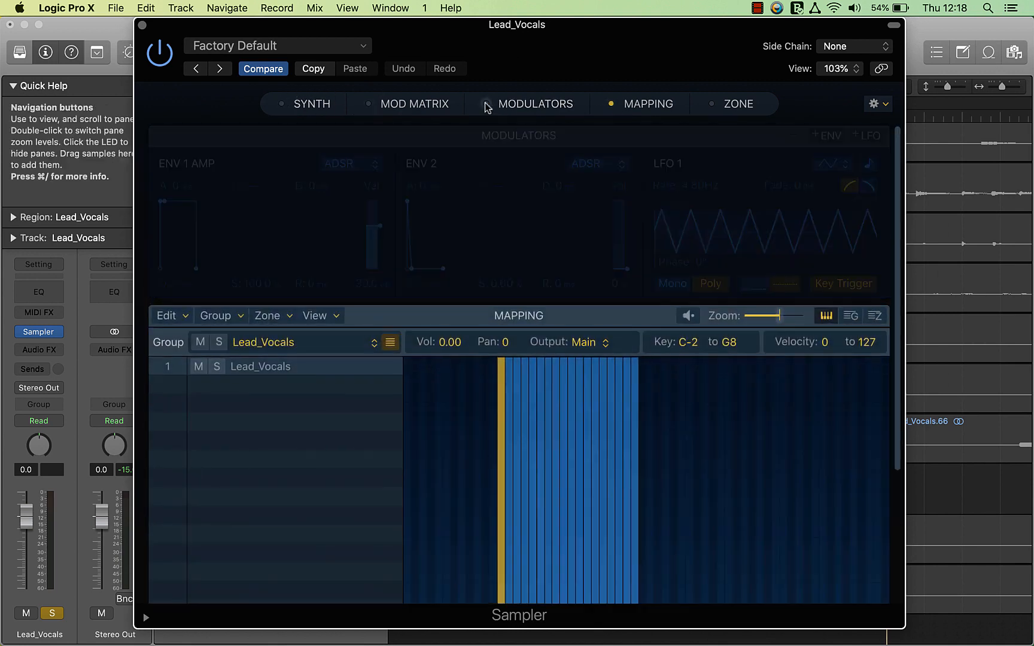
- Audition the vocal slices one after another on Sampler's mapping keyboard, chromatically from C1 up to F2
{"action": "left_click", "coordinate": [503, 560]}
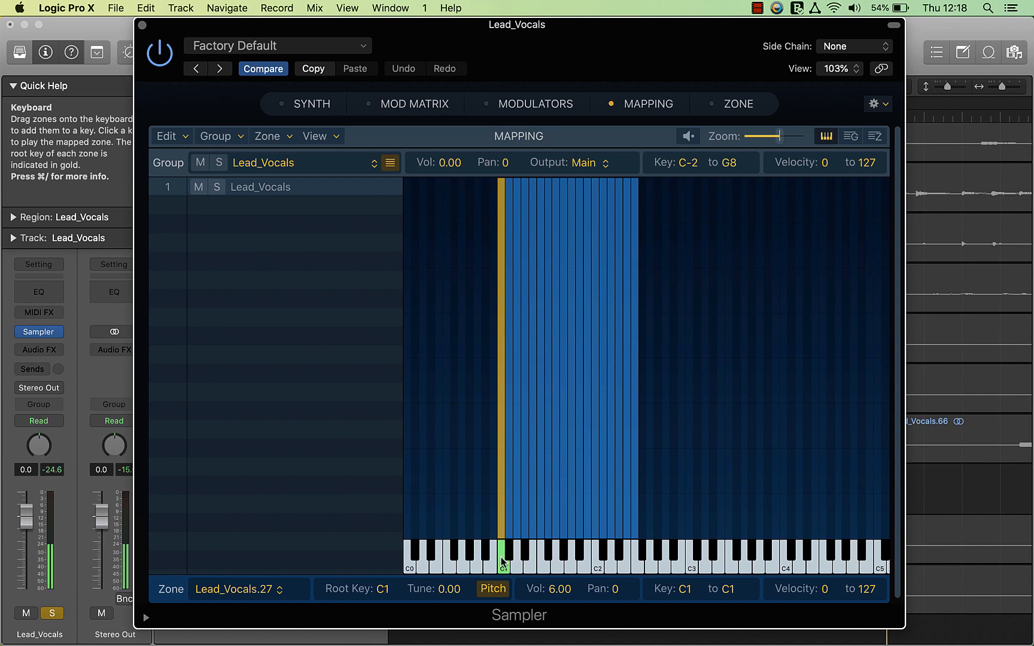
{"action": "left_click", "coordinate": [507, 557]}
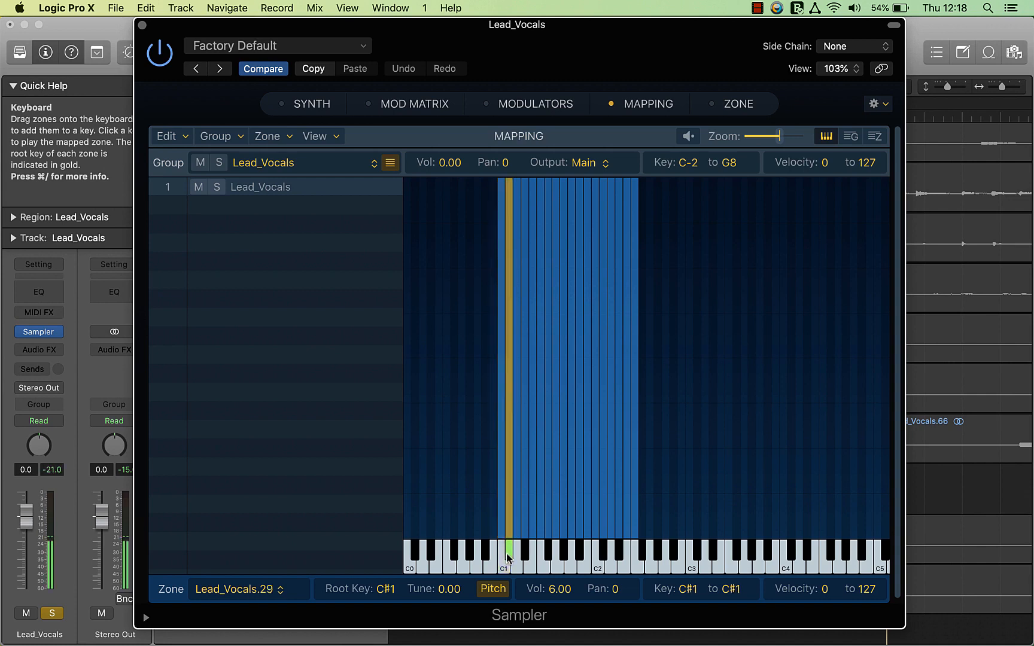
{"action": "left_click", "coordinate": [513, 565]}
{"action": "left_click", "coordinate": [521, 549]}
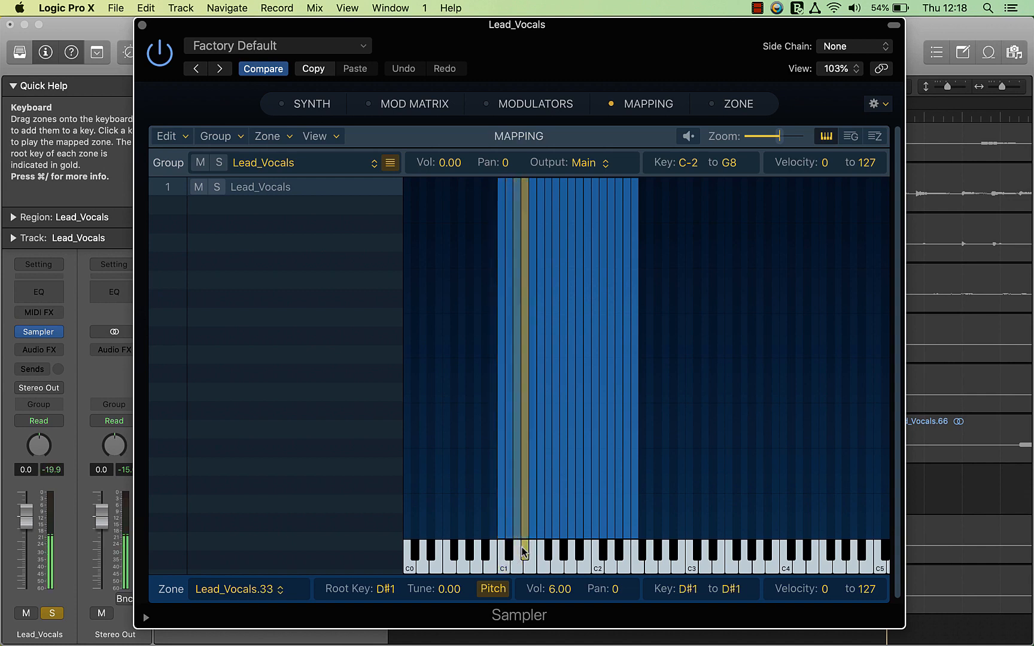
{"action": "left_click", "coordinate": [530, 553]}
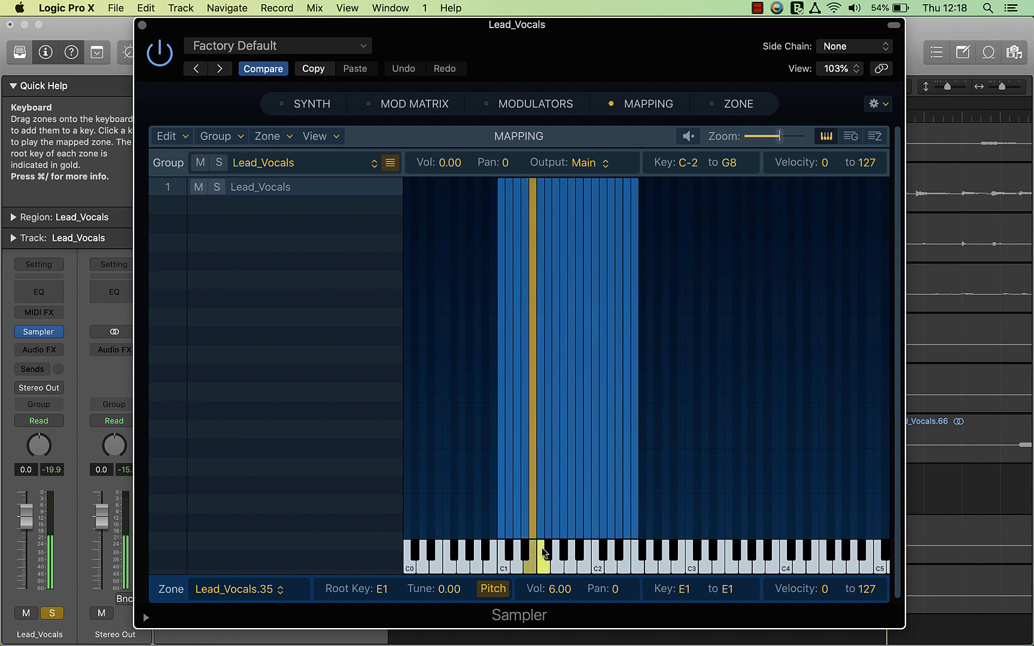
{"action": "left_click", "coordinate": [545, 553]}
{"action": "left_click", "coordinate": [549, 550]}
{"action": "left_click", "coordinate": [556, 553]}
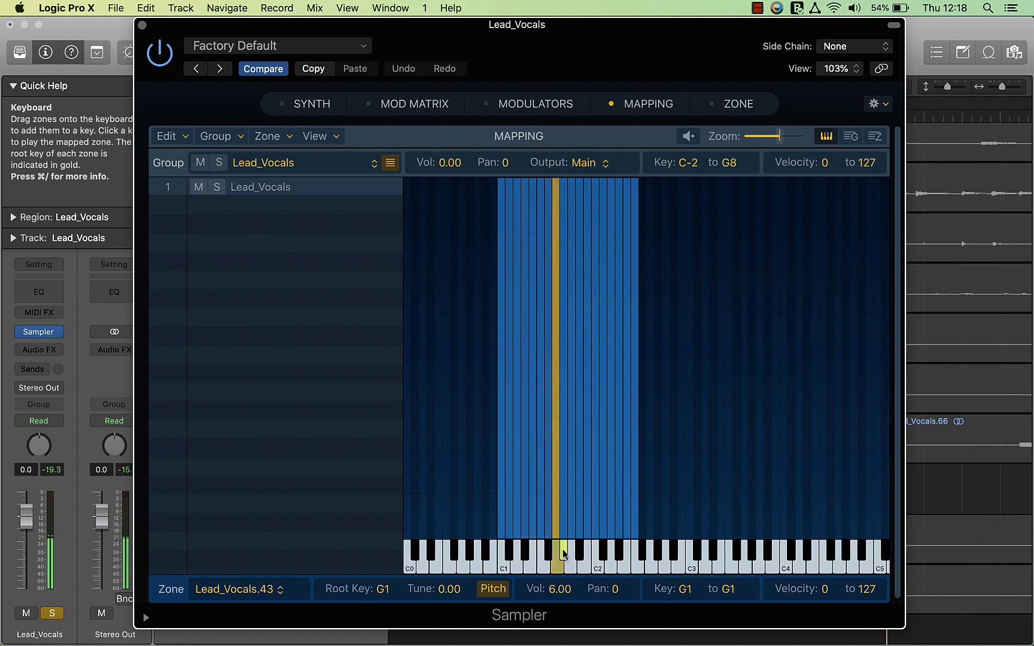
{"action": "left_click", "coordinate": [563, 551]}
{"action": "left_click", "coordinate": [573, 553]}
{"action": "left_click", "coordinate": [579, 551]}
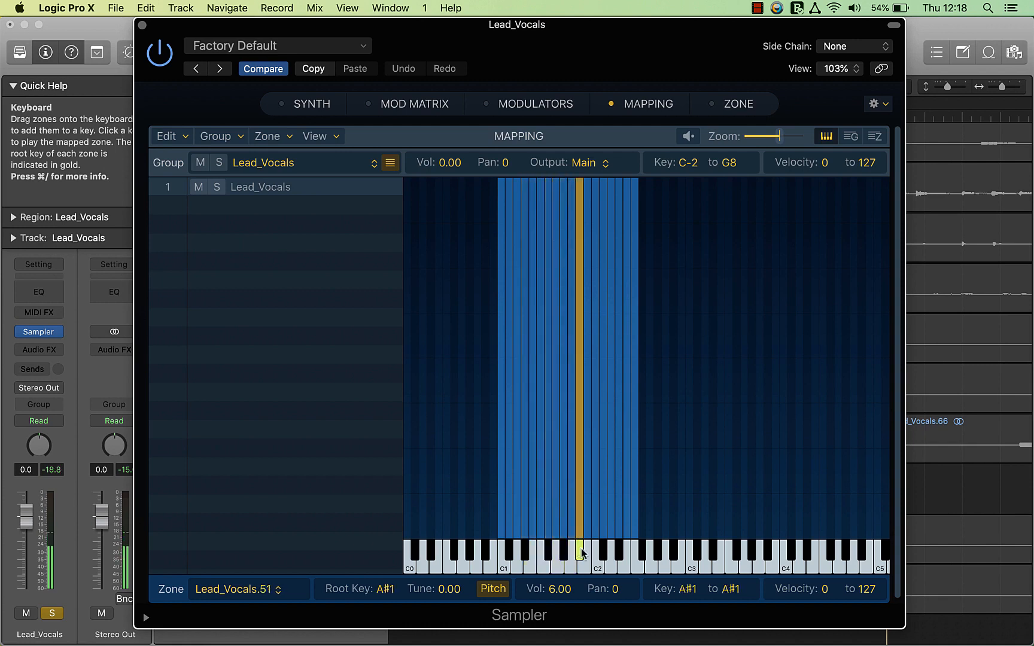
{"action": "left_click", "coordinate": [588, 554]}
{"action": "left_click", "coordinate": [594, 554]}
{"action": "left_click", "coordinate": [603, 551]}
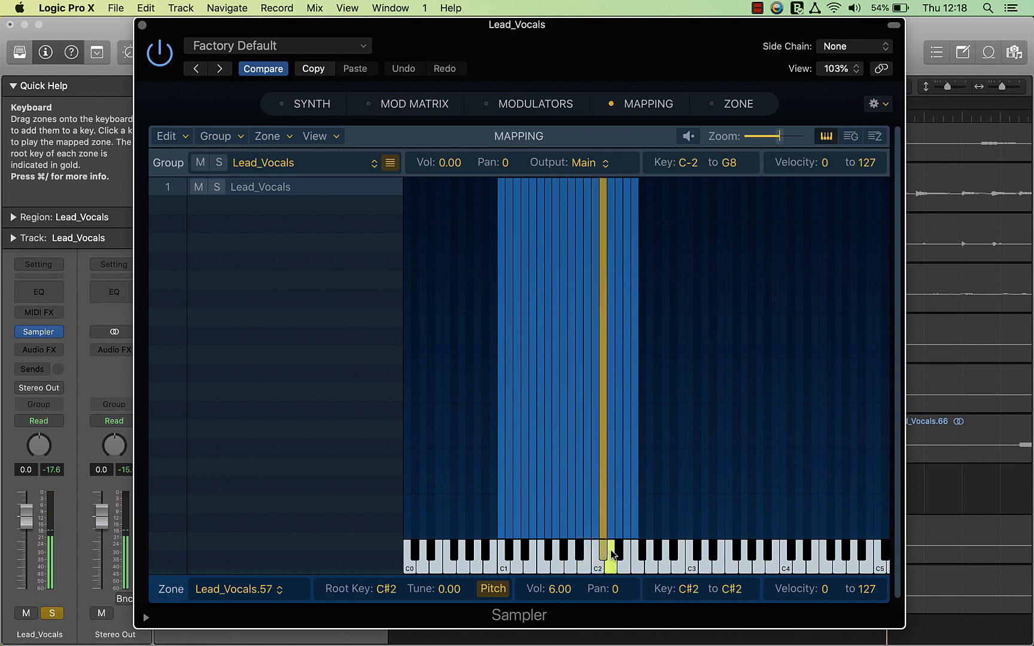
{"action": "left_click", "coordinate": [610, 553]}
{"action": "left_click", "coordinate": [619, 552]}
{"action": "left_click", "coordinate": [626, 552]}
{"action": "left_click", "coordinate": [636, 551]}
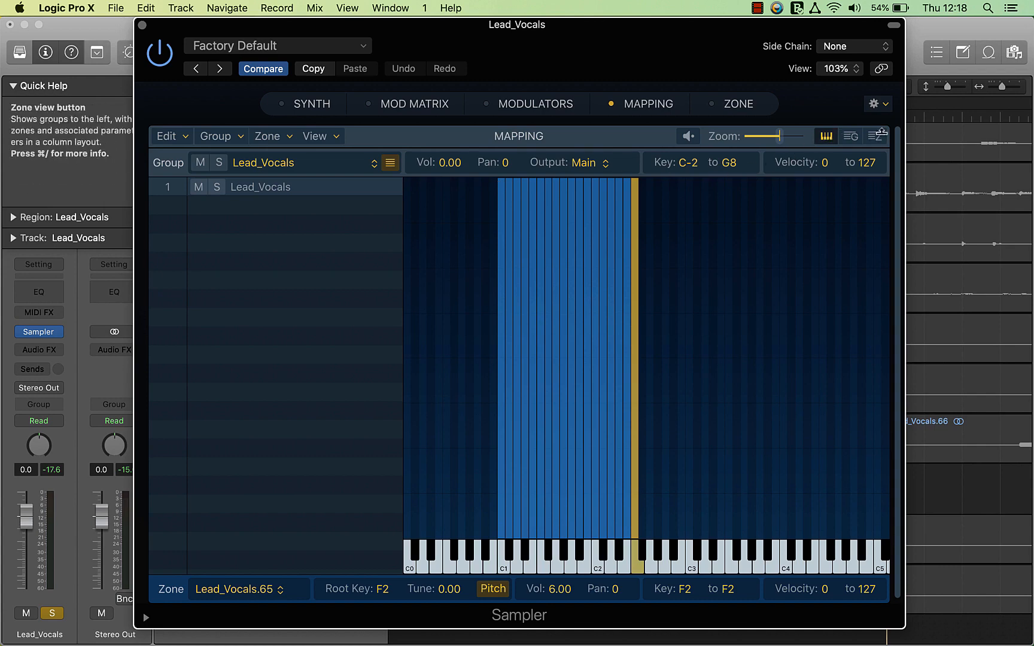
- Set the playback of all Lead_Vocals zones to 1 Shot with Pitch off in the zone view, and close Sampler
{"action": "left_click", "coordinate": [874, 137]}
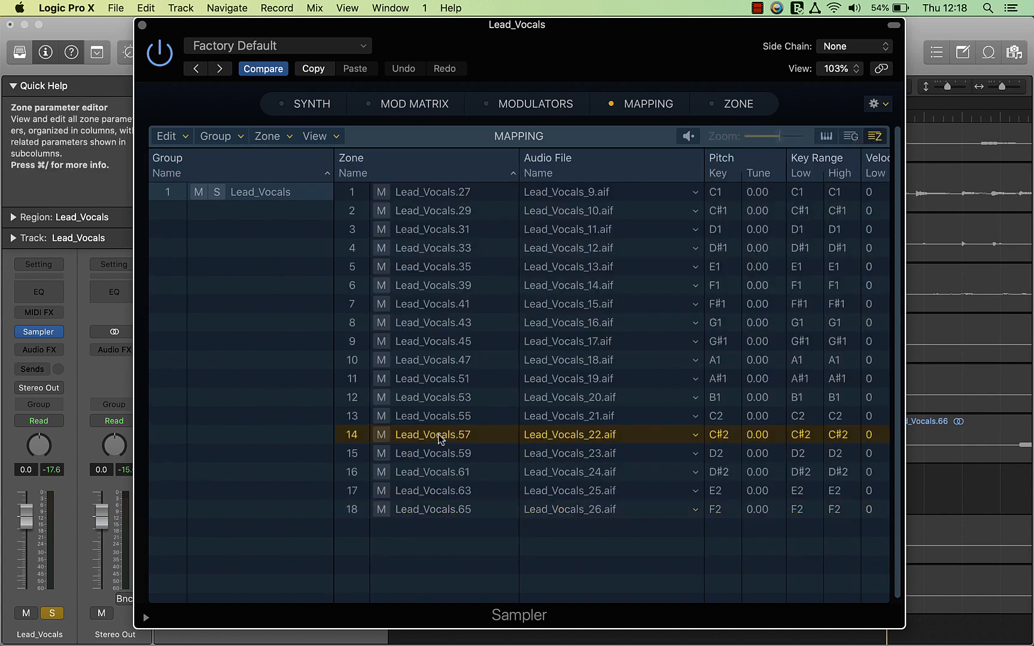
{"action": "key", "text": "super+a"}
{"action": "scroll", "coordinate": [488, 435], "scroll_direction": "right", "scroll_amount": 10}
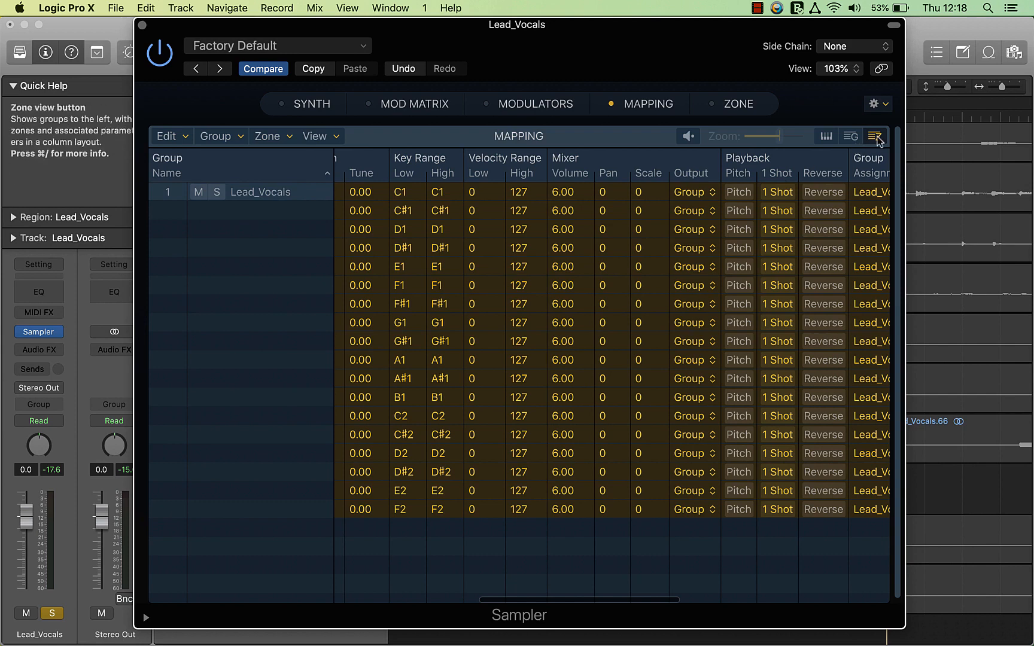
{"action": "left_click", "coordinate": [875, 137]}
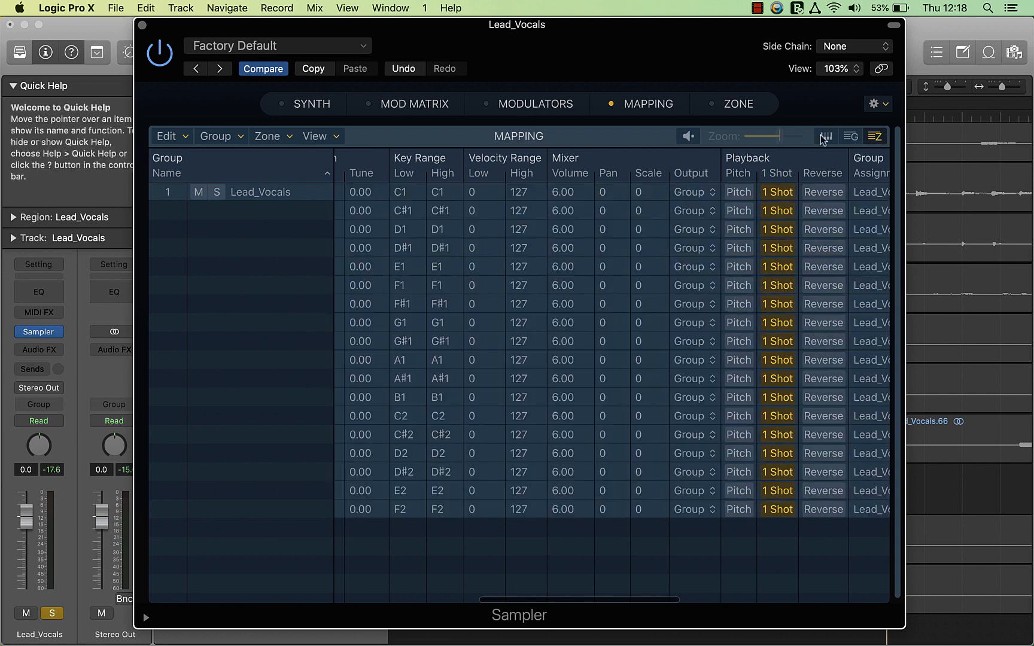
{"action": "left_click", "coordinate": [142, 27]}
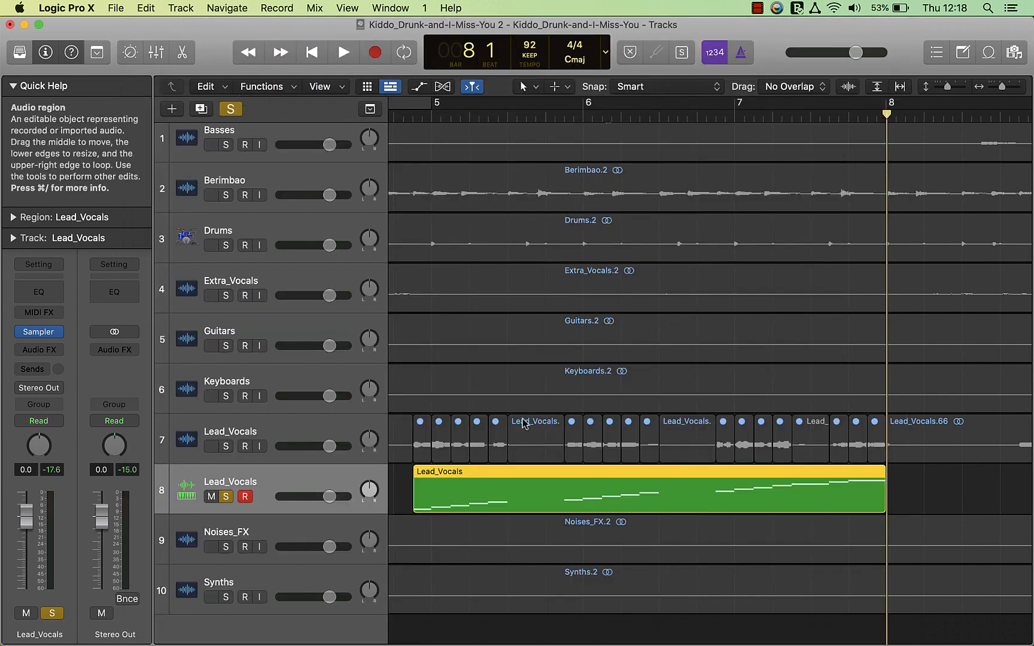
- Replace the converted MIDI region on the Lead_Vocals sampler track with an empty MIDI region from bar 5 to bar 9
{"action": "scroll", "coordinate": [619, 434], "scroll_direction": "down", "scroll_amount": 2}
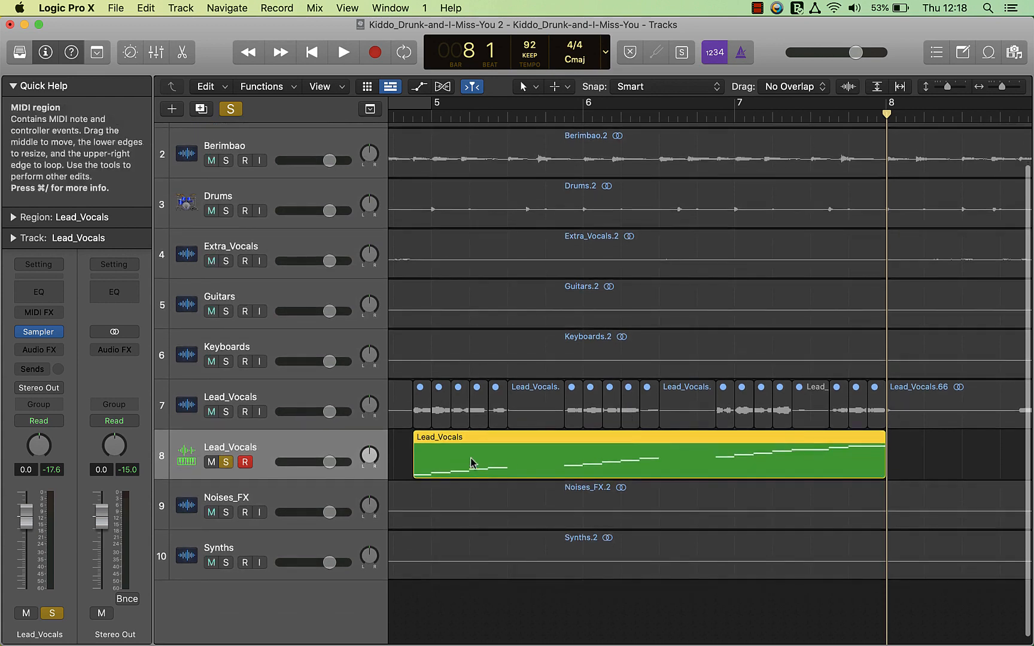
{"action": "key", "text": "Delete"}
{"action": "scroll", "coordinate": [473, 462], "scroll_direction": "left", "scroll_amount": 3}
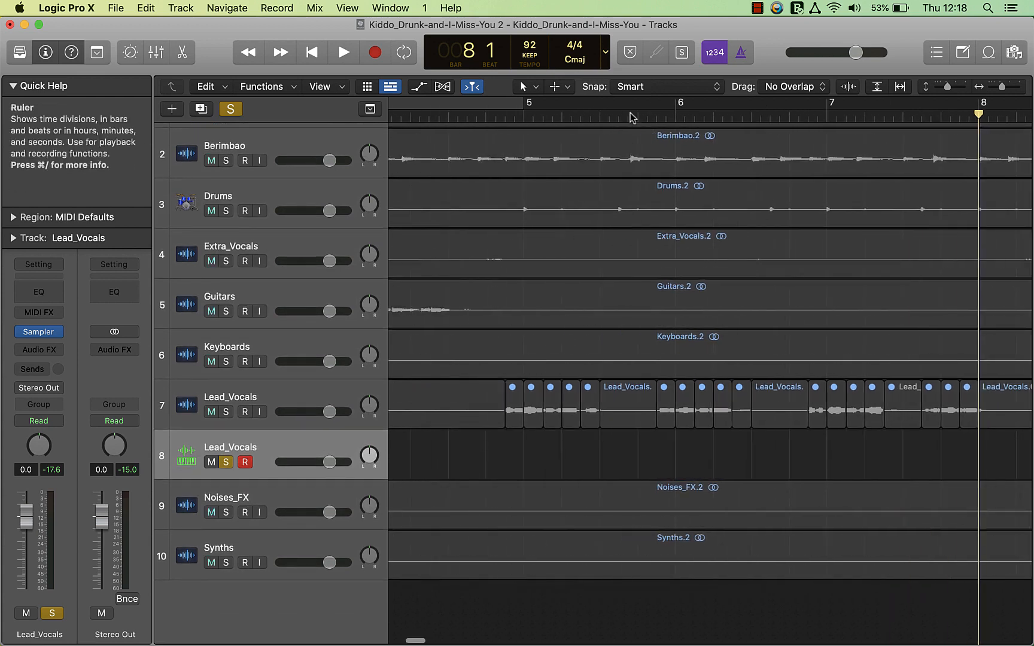
{"action": "left_click", "coordinate": [524, 115]}
{"action": "right_click", "coordinate": [543, 461]}
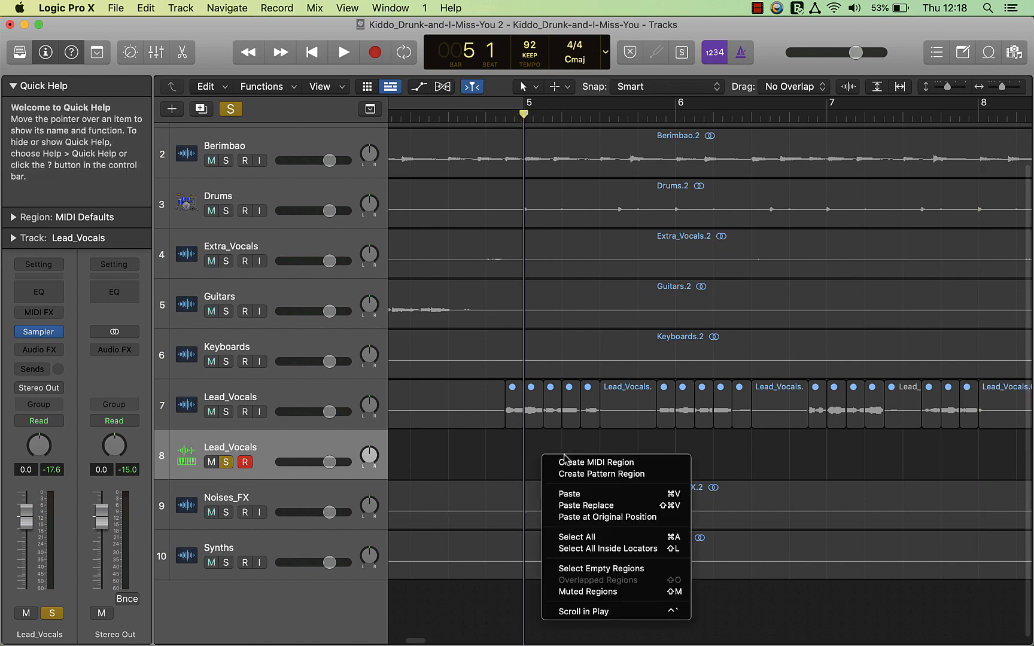
{"action": "left_click", "coordinate": [570, 464]}
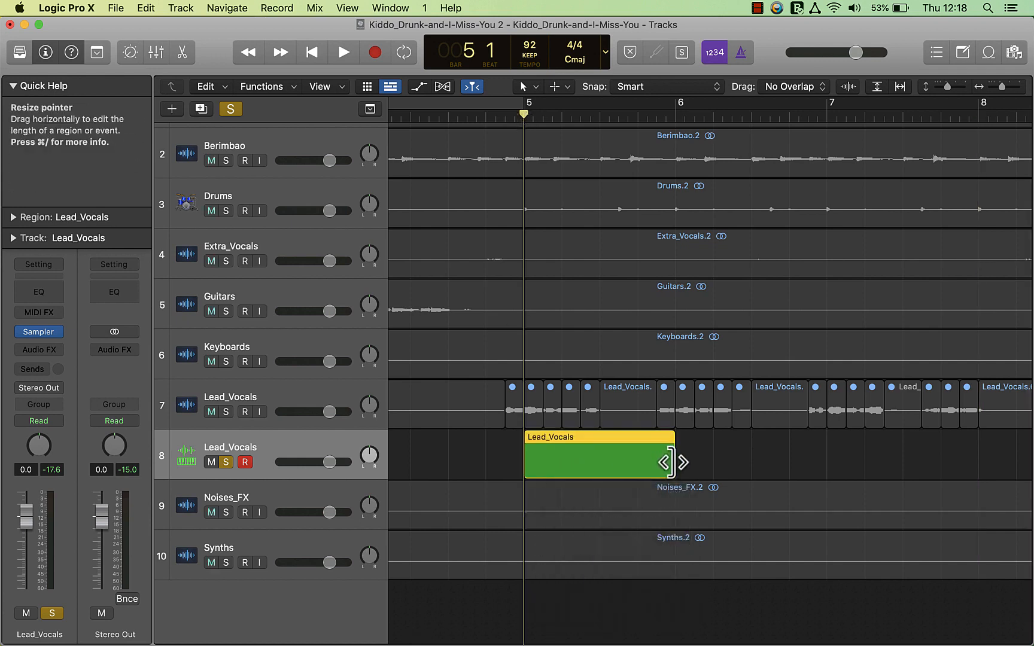
{"action": "left_click_drag", "start_coordinate": [670, 467], "coordinate": [973, 459]}
- Set the cycle range from bar 5 to bar 9 and open the empty Lead_Vocals region in the Piano Roll
{"action": "key", "text": "super+Left"}
{"action": "key", "text": "super+Left"}
{"action": "scroll", "coordinate": [614, 306], "scroll_direction": "left", "scroll_amount": 3}
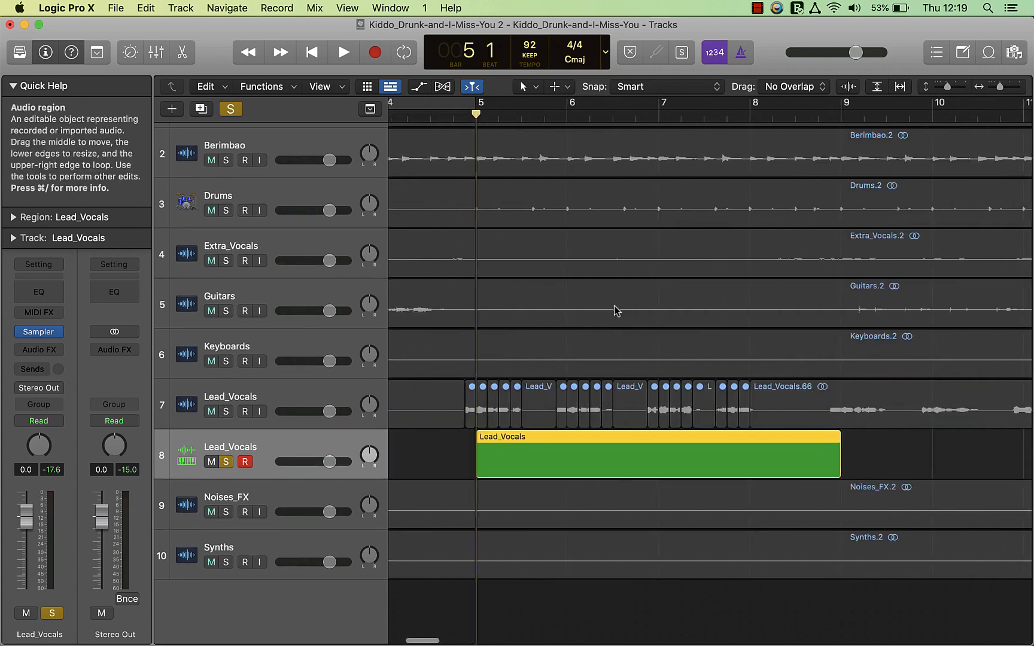
{"action": "left_click_drag", "start_coordinate": [478, 108], "coordinate": [825, 135]}
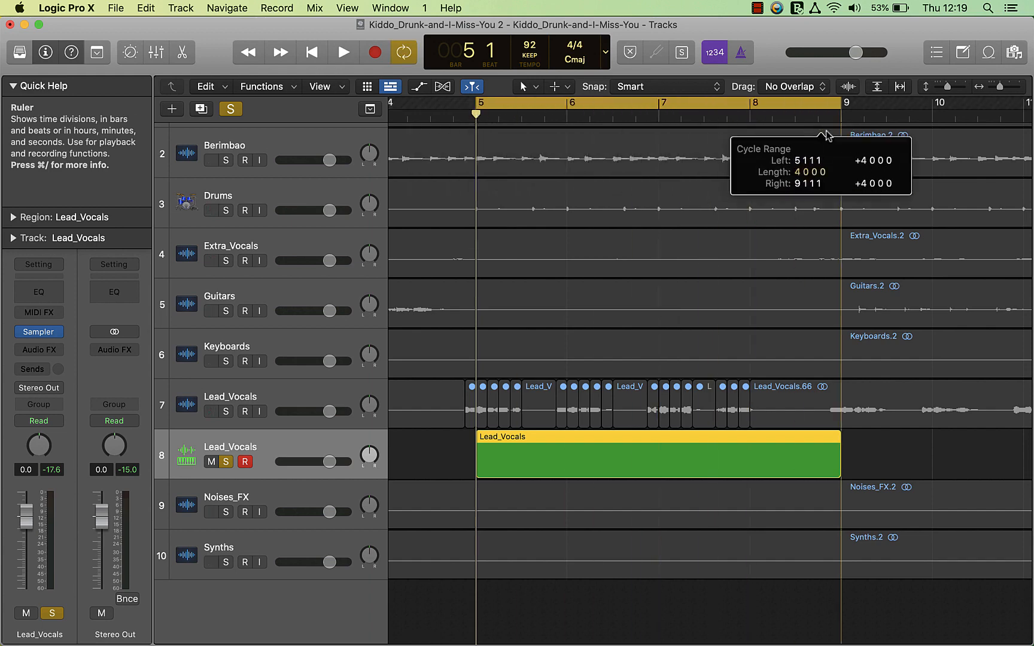
{"action": "double_click", "coordinate": [533, 450]}
- Draw four half-beat C1 notes in bar 5, one on the offbeat of each beat, starting at 5 1 3
{"action": "key", "text": "super+Right"}
{"action": "key", "text": "super+Right"}
{"action": "key", "text": "super+Right"}
{"action": "key", "text": "super+Right"}
{"action": "key", "text": "super+Right"}
{"action": "key", "text": "super+Right"}
{"action": "key", "text": "super+Right"}
{"action": "key", "text": "super+Right"}
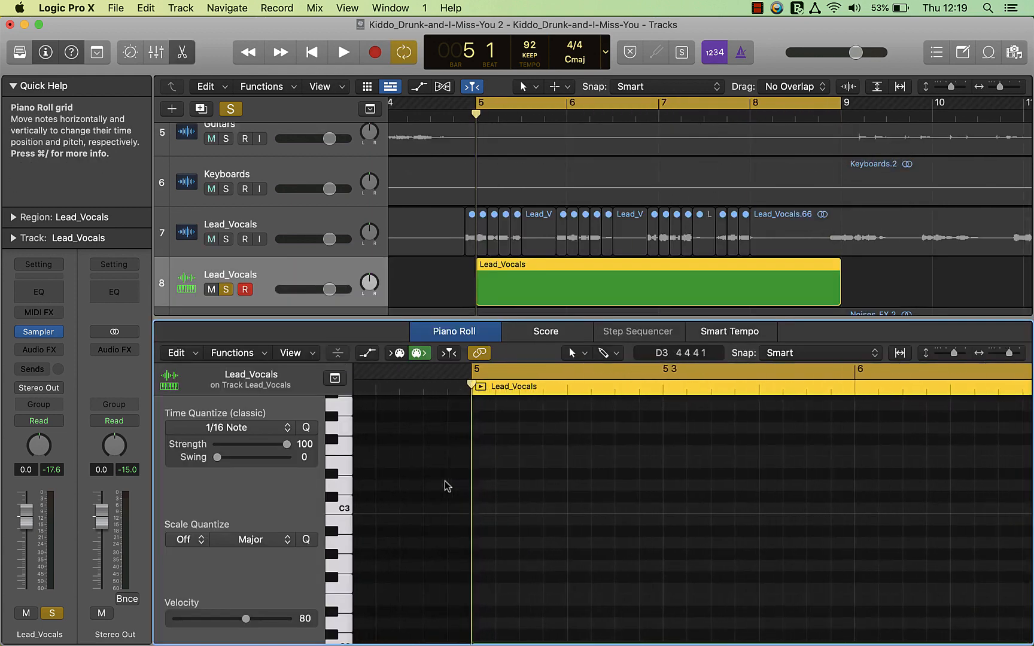
{"action": "key", "text": "super+Right"}
{"action": "scroll", "coordinate": [549, 543], "scroll_direction": "down", "scroll_amount": 5}
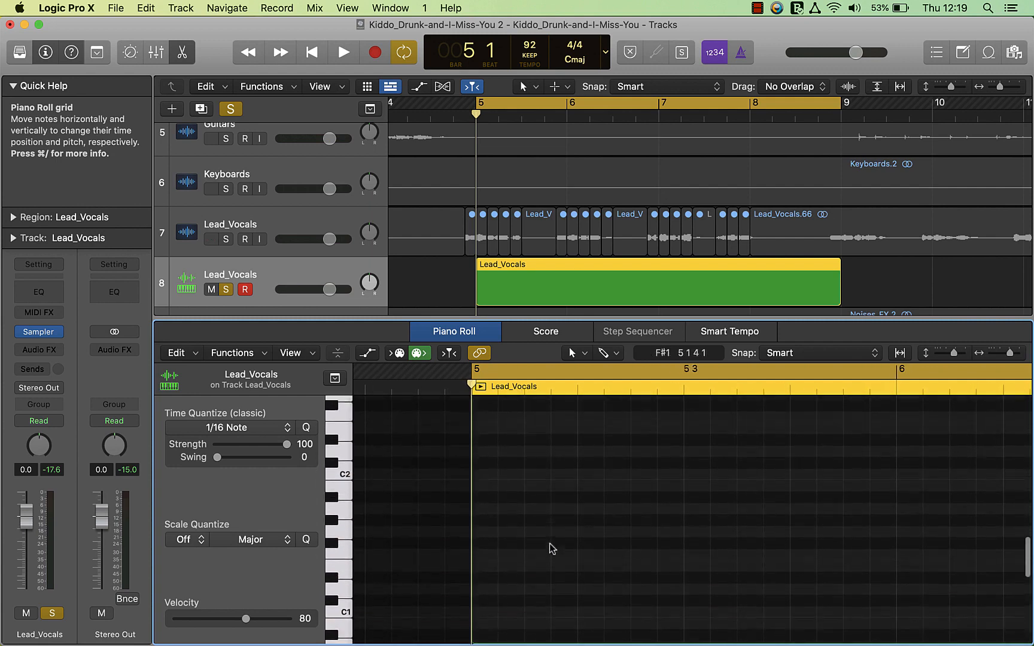
{"action": "left_click", "coordinate": [532, 566]}
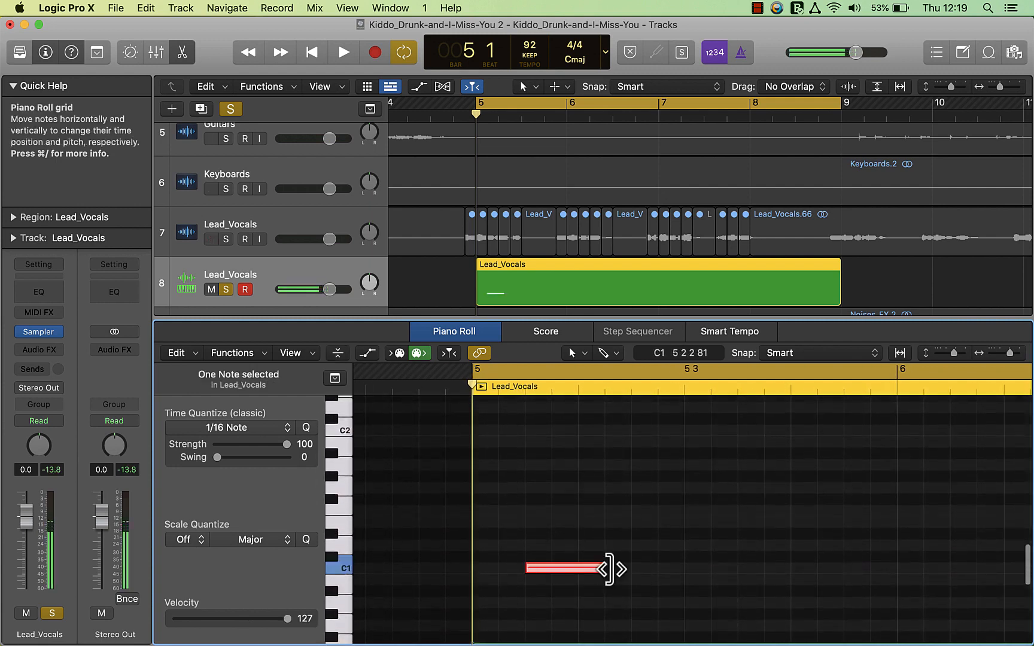
{"action": "left_click_drag", "start_coordinate": [609, 568], "coordinate": [578, 573]}
{"action": "left_click", "coordinate": [637, 567], "text": "super"}
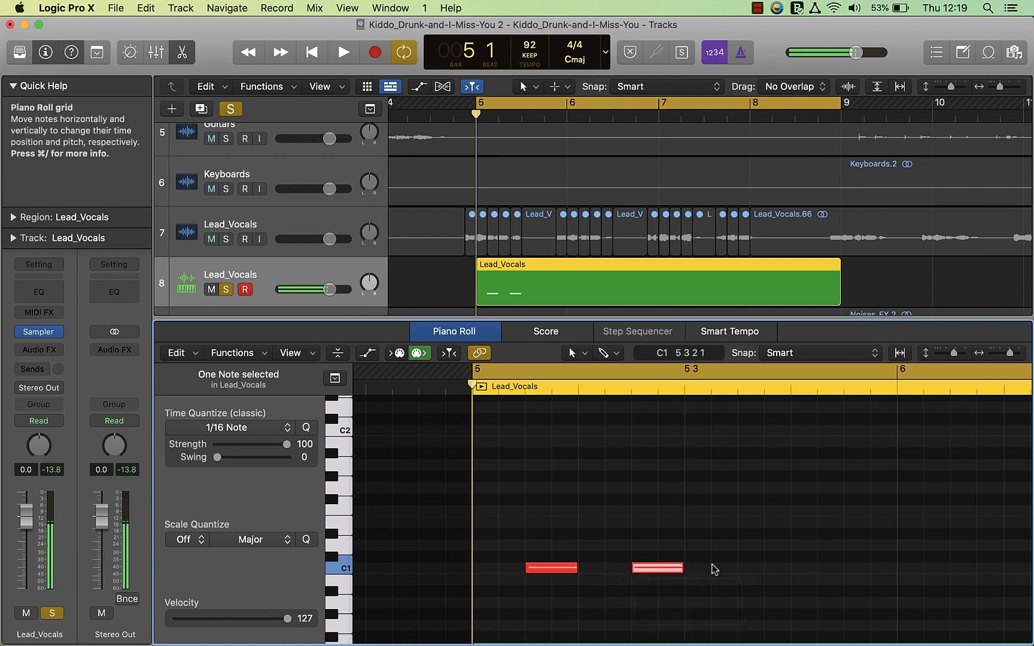
{"action": "left_click", "coordinate": [741, 567], "text": "super"}
{"action": "scroll", "coordinate": [842, 572], "scroll_direction": "right", "scroll_amount": 5}
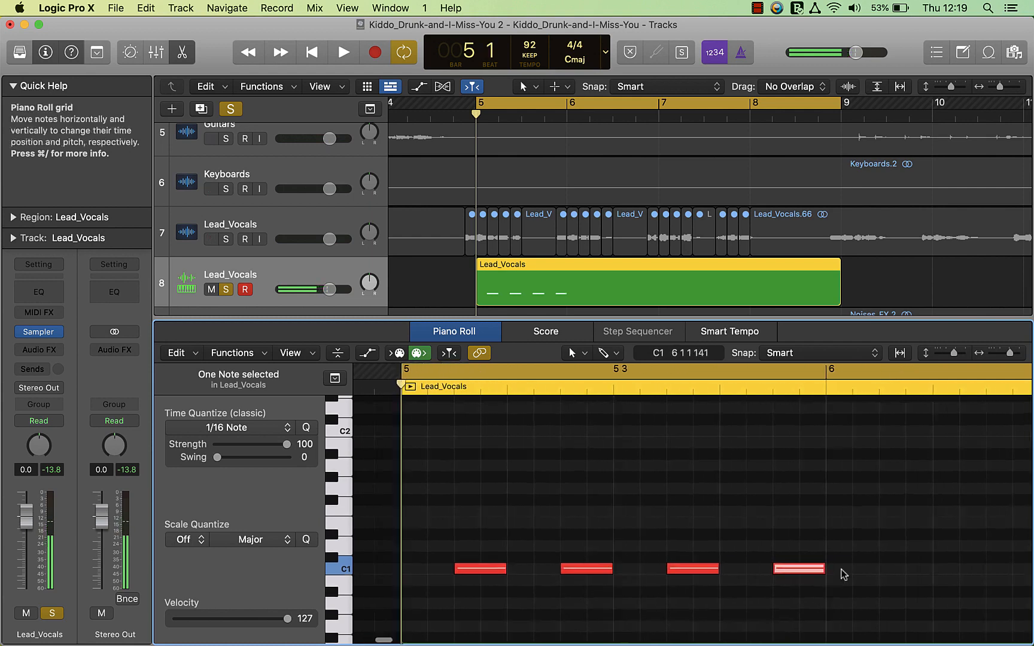
- Draw half-beat notes in bar 6: C#1 at 6 1 1, D1 at 6 1 3, and C1 at 6 2 3, 6 3 3 and 6 4 3
{"action": "left_click", "coordinate": [796, 558], "text": "super"}
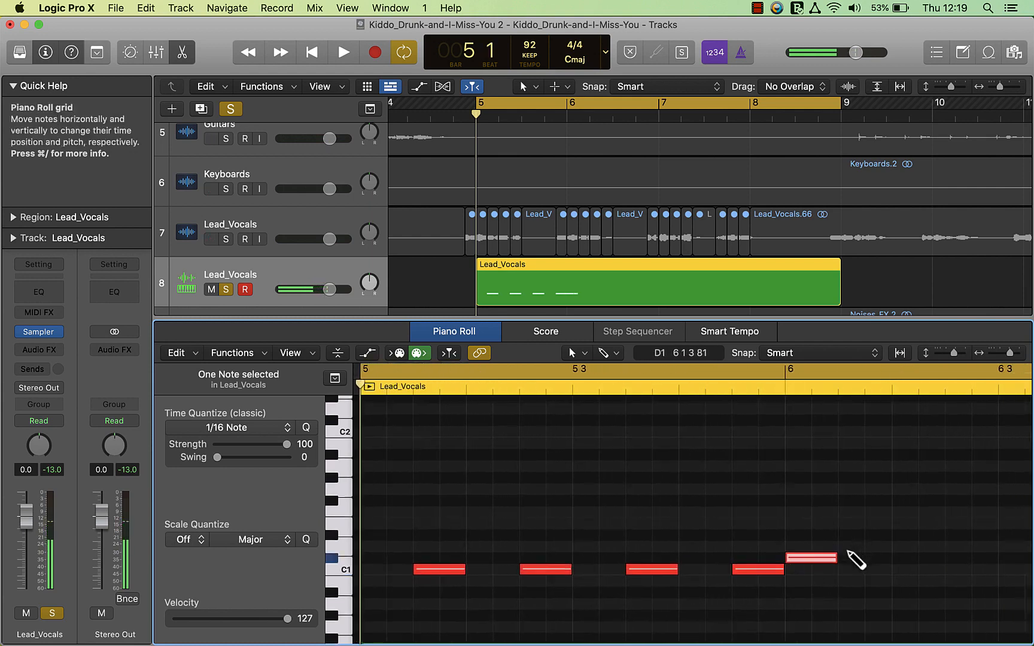
{"action": "left_click", "coordinate": [846, 547], "text": "super"}
{"action": "scroll", "coordinate": [846, 550], "scroll_direction": "right", "scroll_amount": 3}
{"action": "left_click", "coordinate": [893, 570], "text": "super"}
{"action": "scroll", "coordinate": [896, 576], "scroll_direction": "right", "scroll_amount": 6}
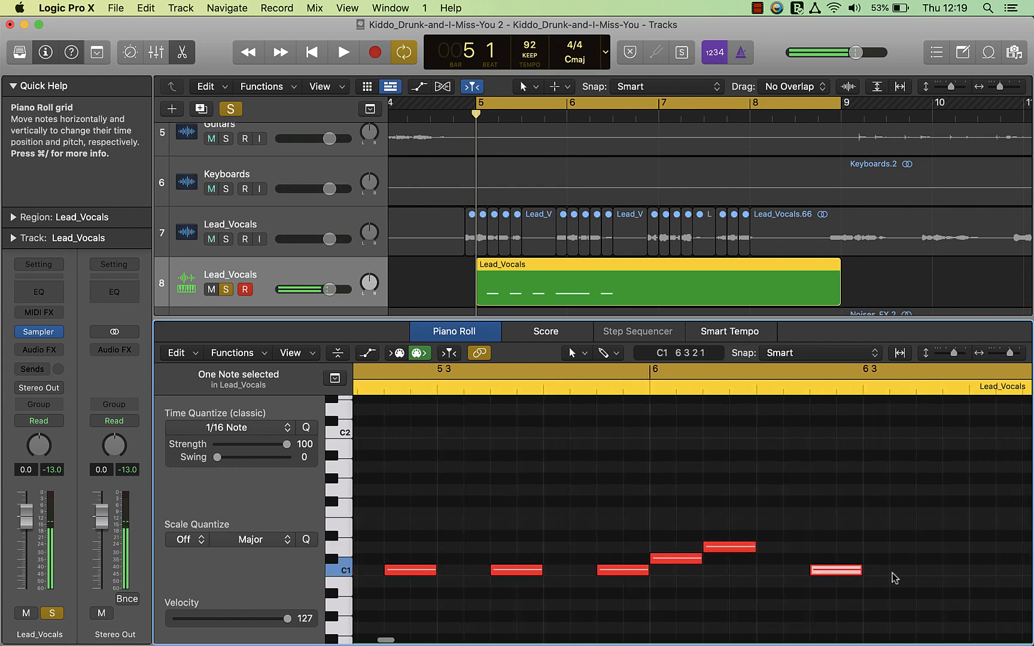
{"action": "left_click", "coordinate": [887, 571], "text": "super"}
{"action": "scroll", "coordinate": [885, 577], "scroll_direction": "right", "scroll_amount": 5}
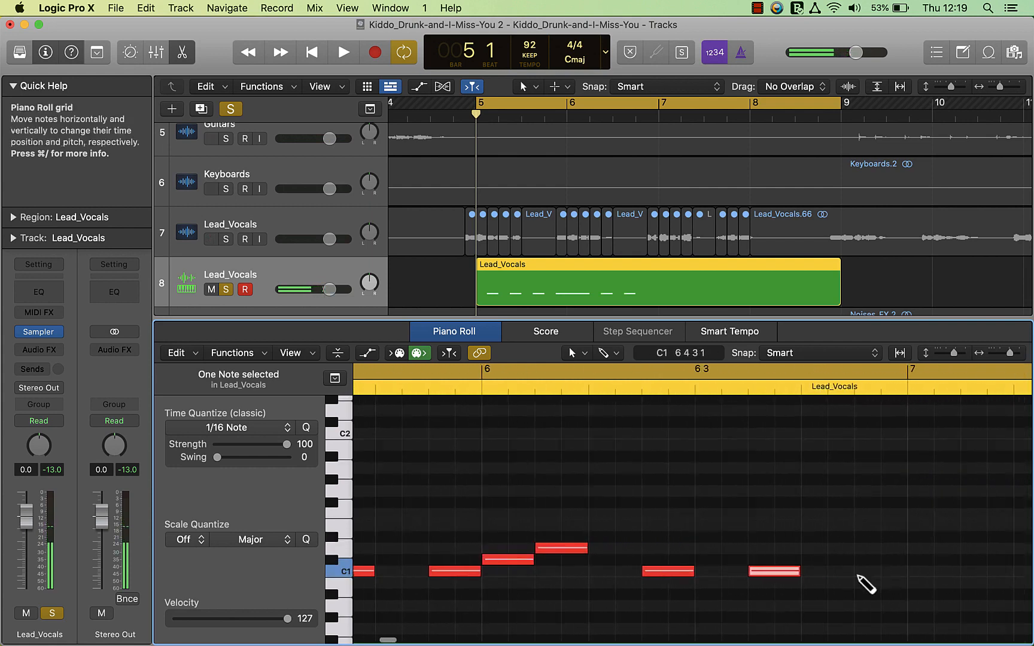
{"action": "left_click", "coordinate": [859, 572], "text": "super"}
{"action": "scroll", "coordinate": [858, 577], "scroll_direction": "right", "scroll_amount": 8}
- Add half-beat C1 notes at 7 1 3 and 7 2 3, and play back the pattern into bar 7
{"action": "left_click", "coordinate": [818, 576], "text": "super"}
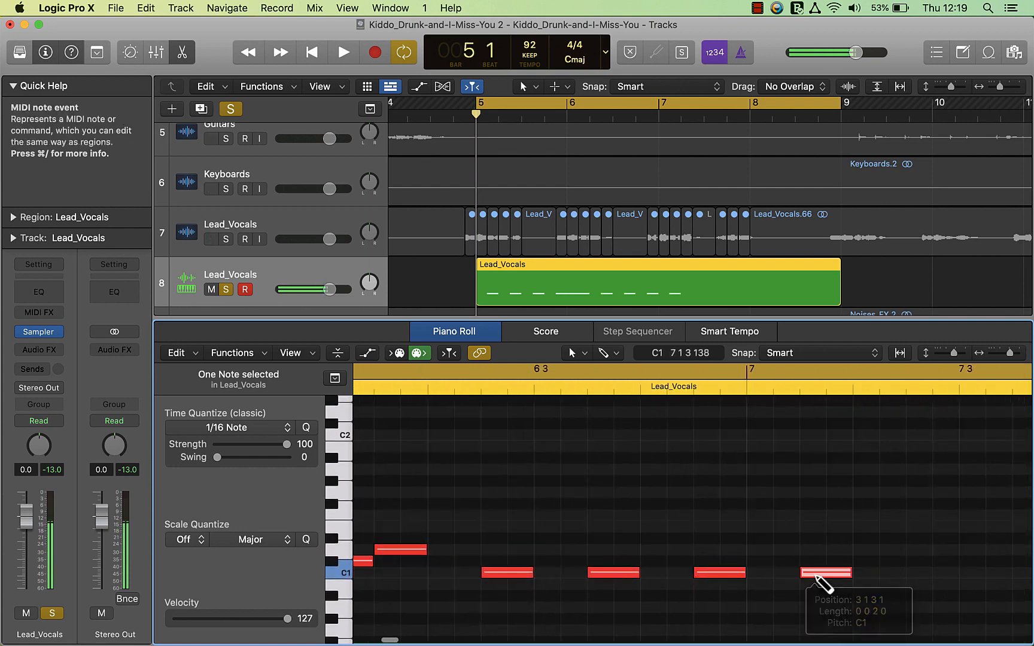
{"action": "scroll", "coordinate": [814, 575], "scroll_direction": "right", "scroll_amount": 4}
{"action": "left_click", "coordinate": [830, 574], "text": "super"}
{"action": "scroll", "coordinate": [840, 576], "scroll_direction": "right", "scroll_amount": 8}
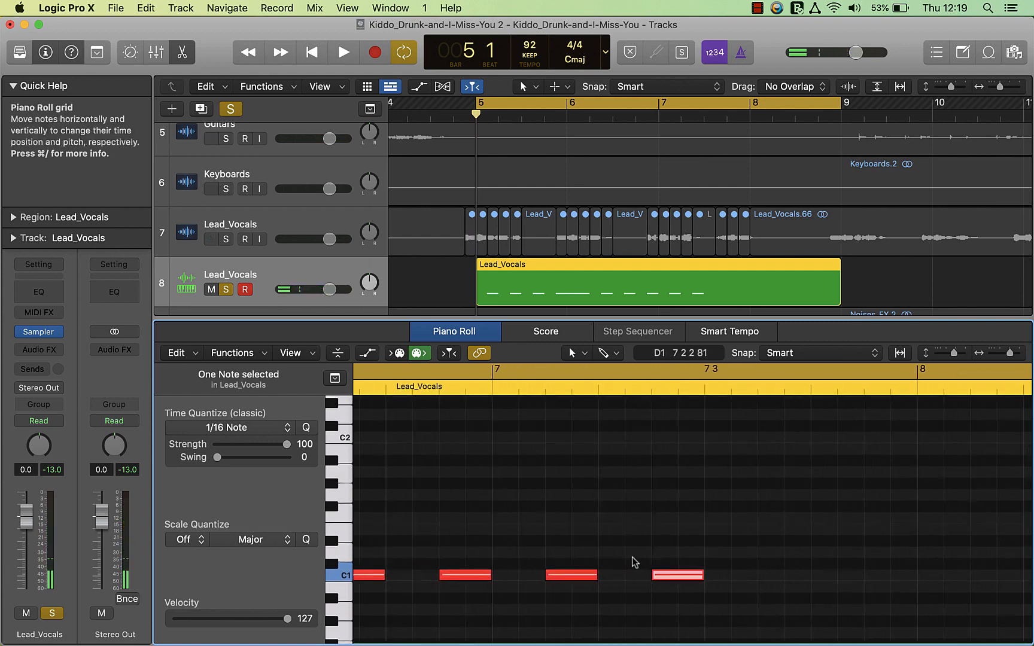
{"action": "key", "text": "space"}
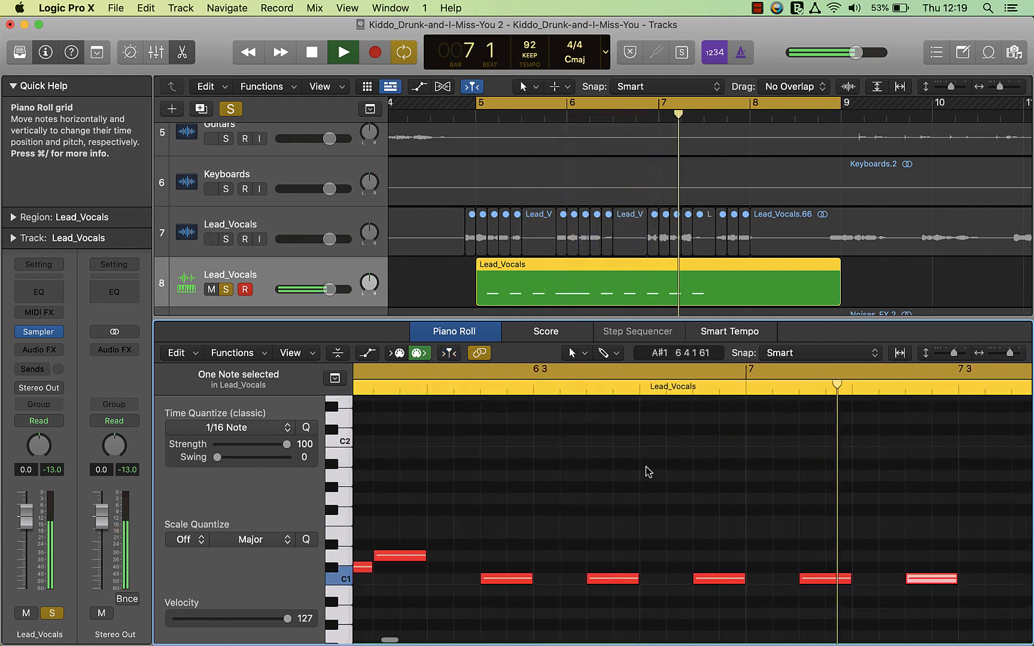
{"action": "key", "text": "space"}
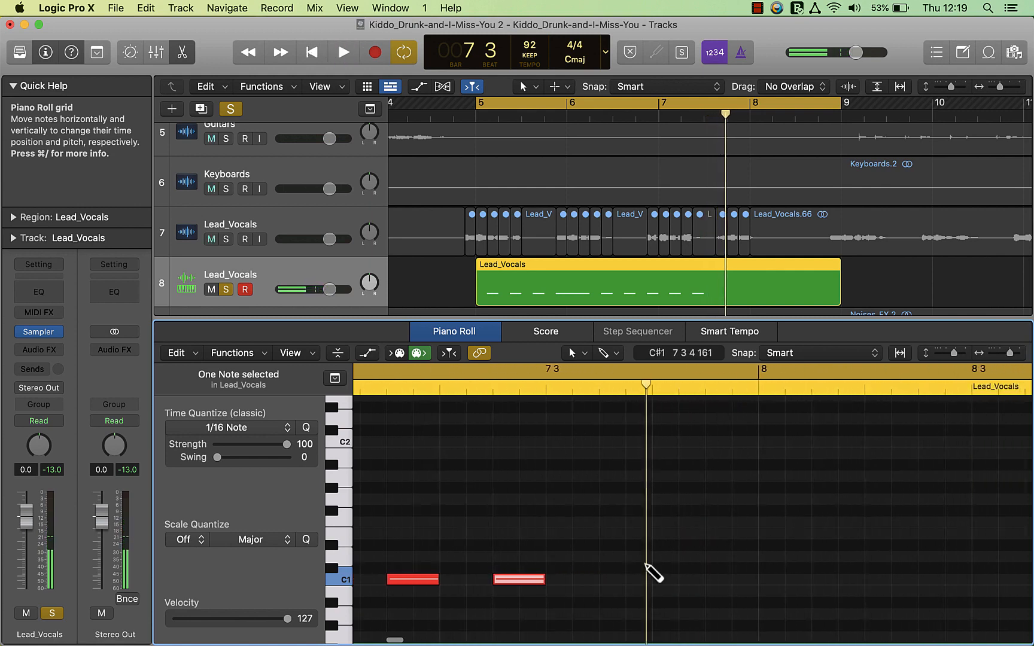
- Draw half-beat notes C1 at 7 3 4 and F1 at 7 4 3, leaving no C1 note under the F1
{"action": "left_click", "coordinate": [636, 578]}
{"action": "left_click", "coordinate": [715, 579]}
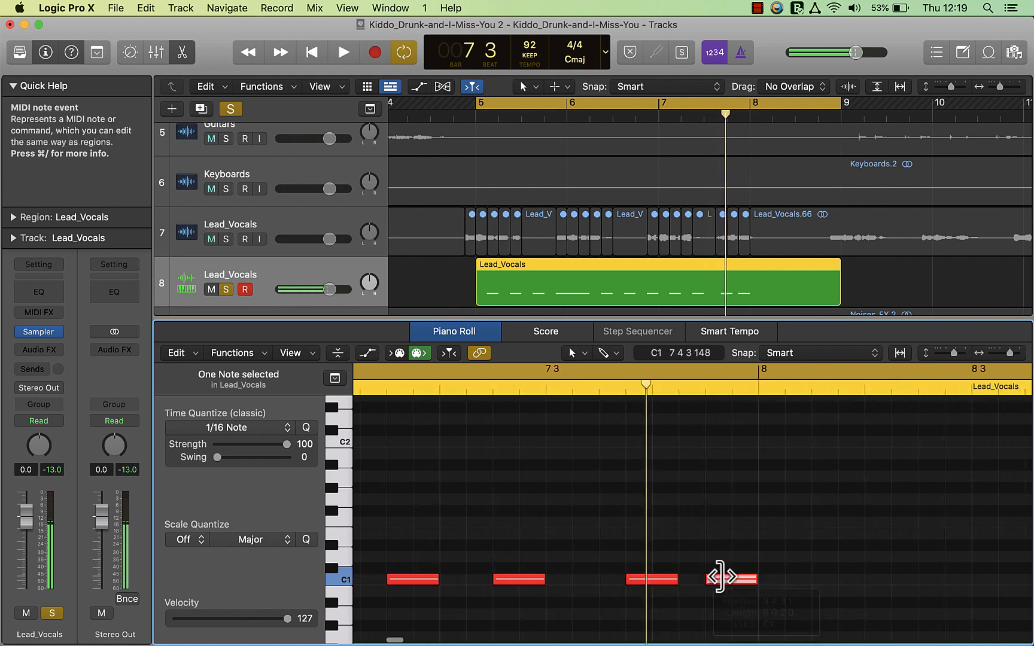
{"action": "scroll", "coordinate": [708, 572], "scroll_direction": "right", "scroll_amount": 3}
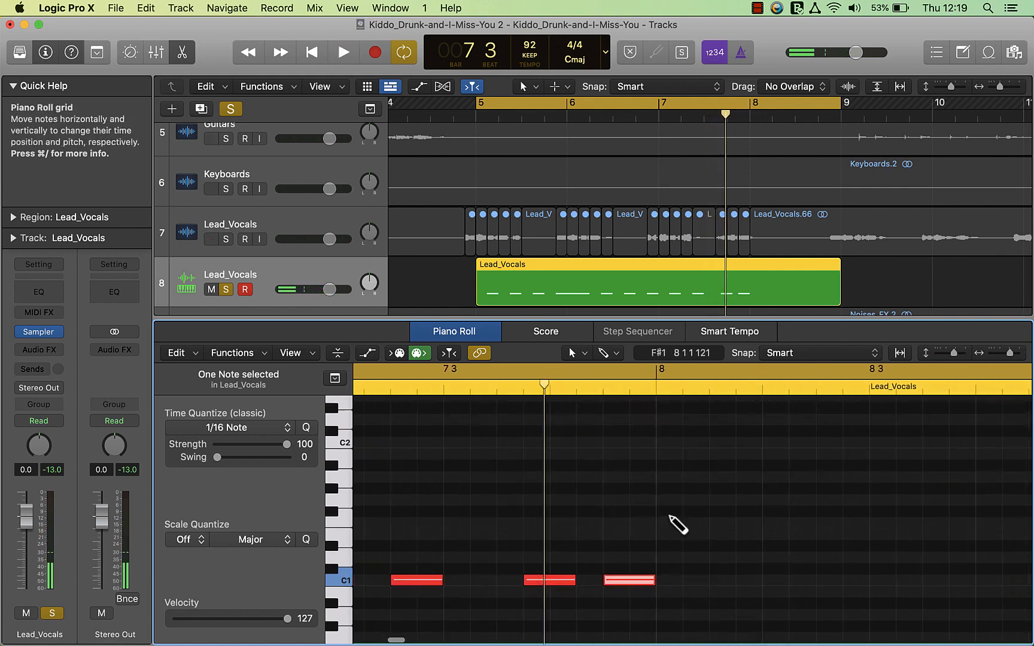
{"action": "left_click", "coordinate": [669, 514]}
{"action": "left_click_drag", "start_coordinate": [673, 515], "coordinate": [625, 525]}
{"action": "left_click", "coordinate": [628, 581]}
{"action": "key", "text": "Delete"}
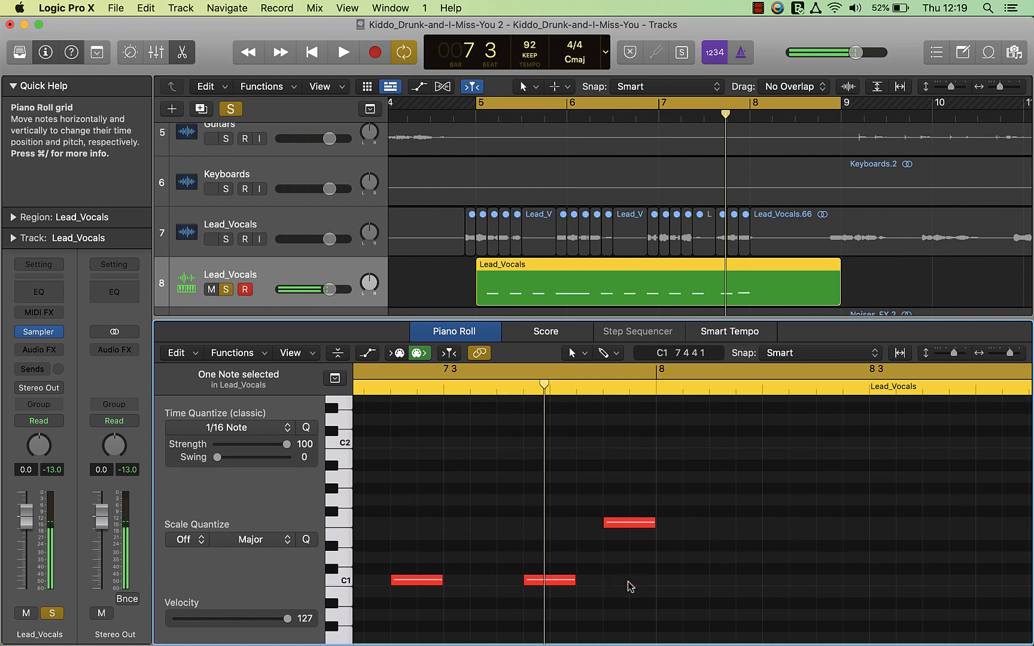
- Draw half-beat notes in bar 8: F#1 at 8 1 1, G1 at 8 1 3, and C1 at 8 2 3, 8 3 3 and 8 4 3
{"action": "left_click", "coordinate": [665, 511]}
{"action": "left_click", "coordinate": [718, 500]}
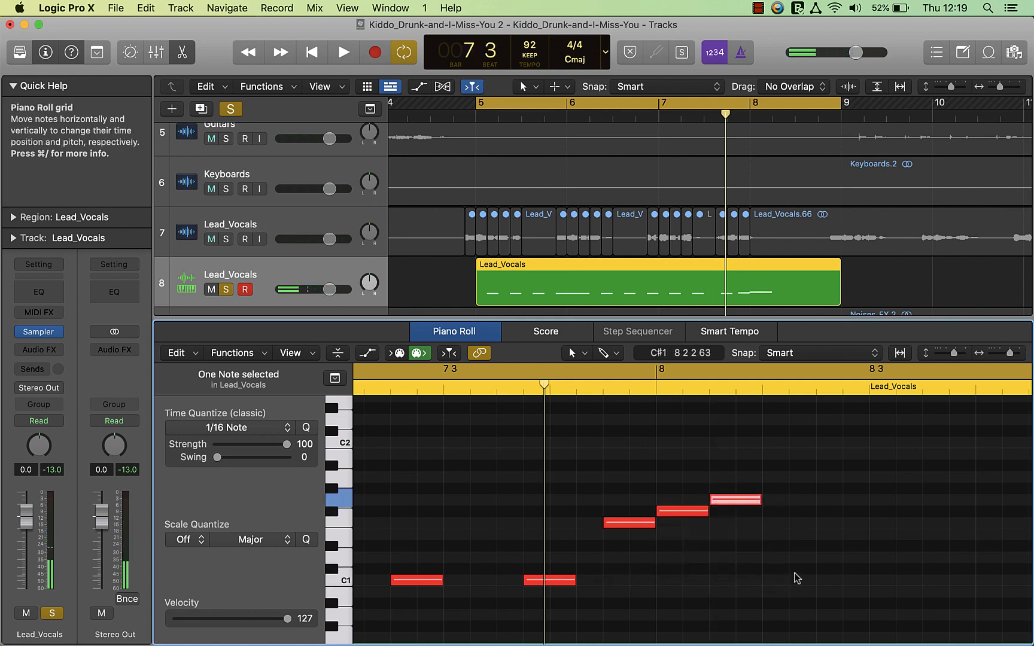
{"action": "left_click", "coordinate": [821, 580]}
{"action": "scroll", "coordinate": [819, 582], "scroll_direction": "right", "scroll_amount": 3}
{"action": "left_click", "coordinate": [809, 581]}
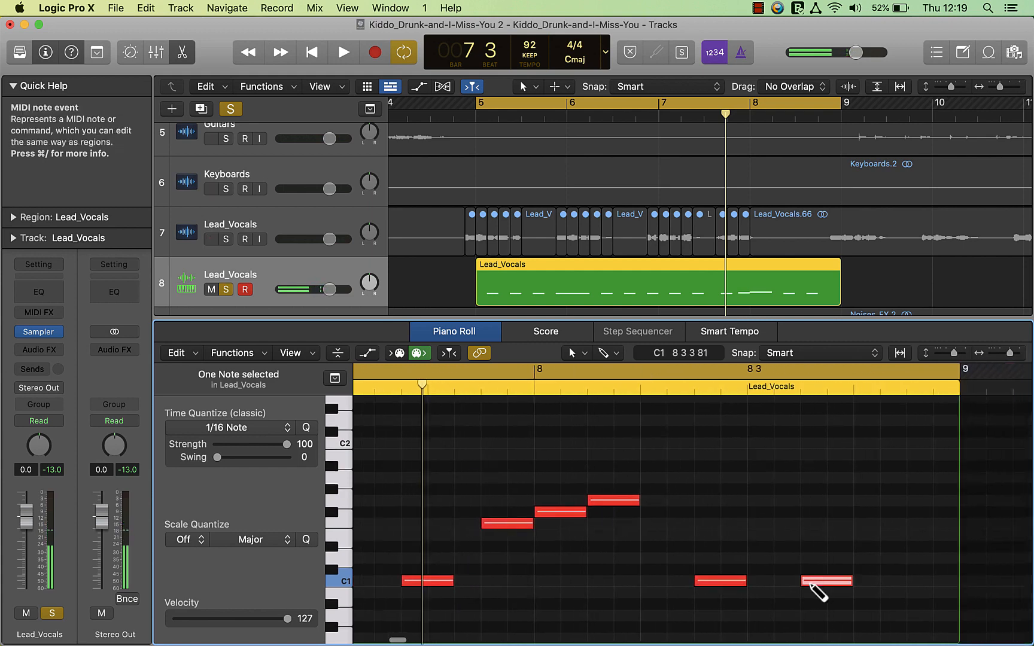
{"action": "left_click", "coordinate": [921, 582]}
- Move the C1 note at 7 3 4 earlier to 7 3 3, and play back the pattern through bar 8
{"action": "key", "text": "space"}
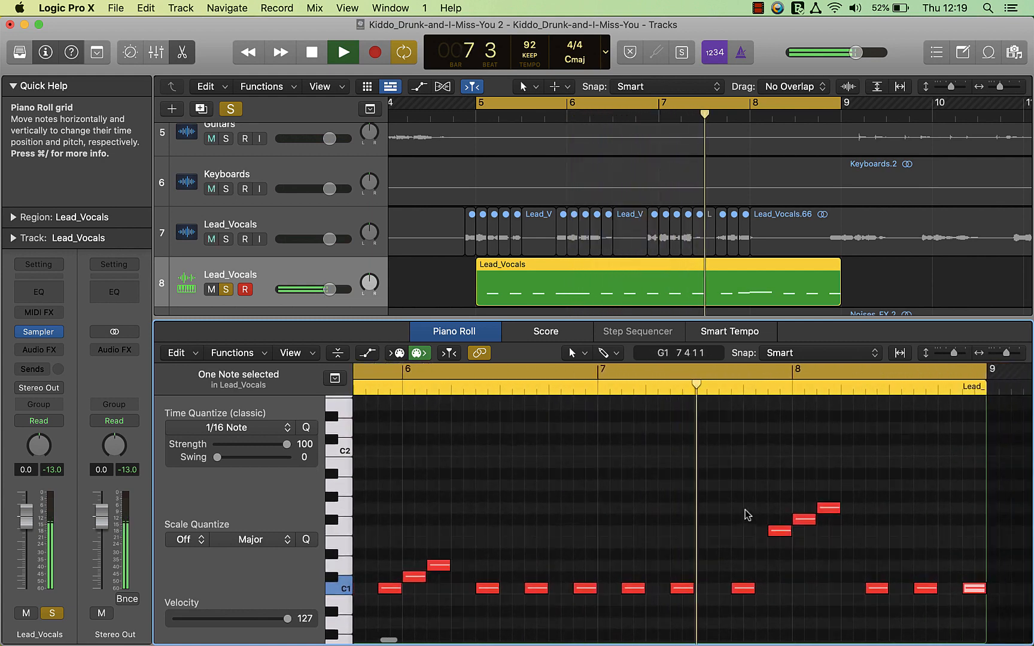
{"action": "key", "text": "space"}
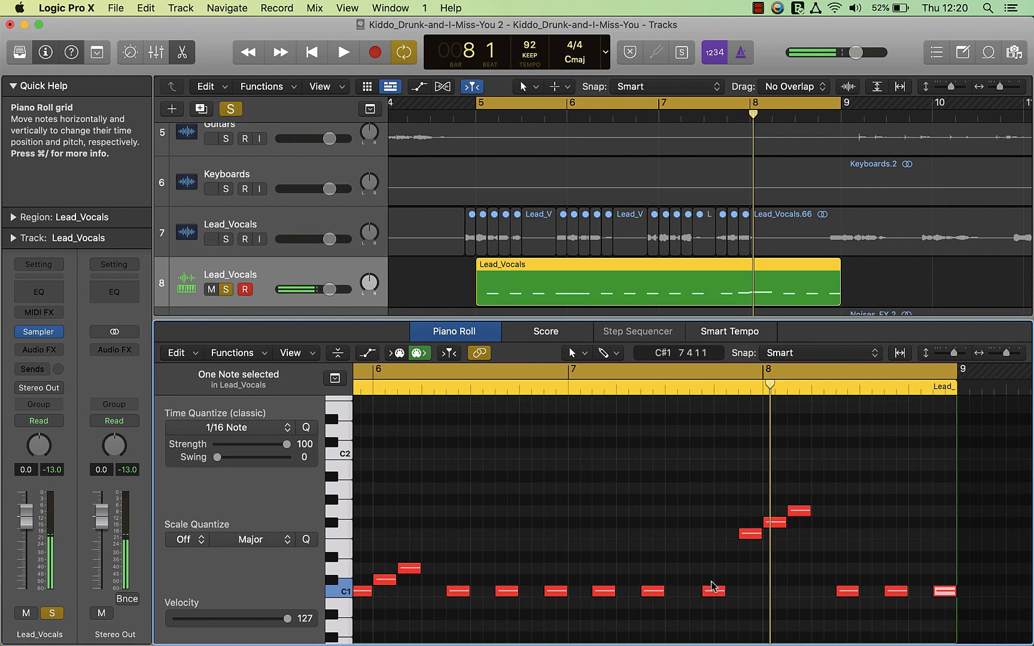
{"action": "left_click_drag", "start_coordinate": [711, 588], "coordinate": [700, 592]}
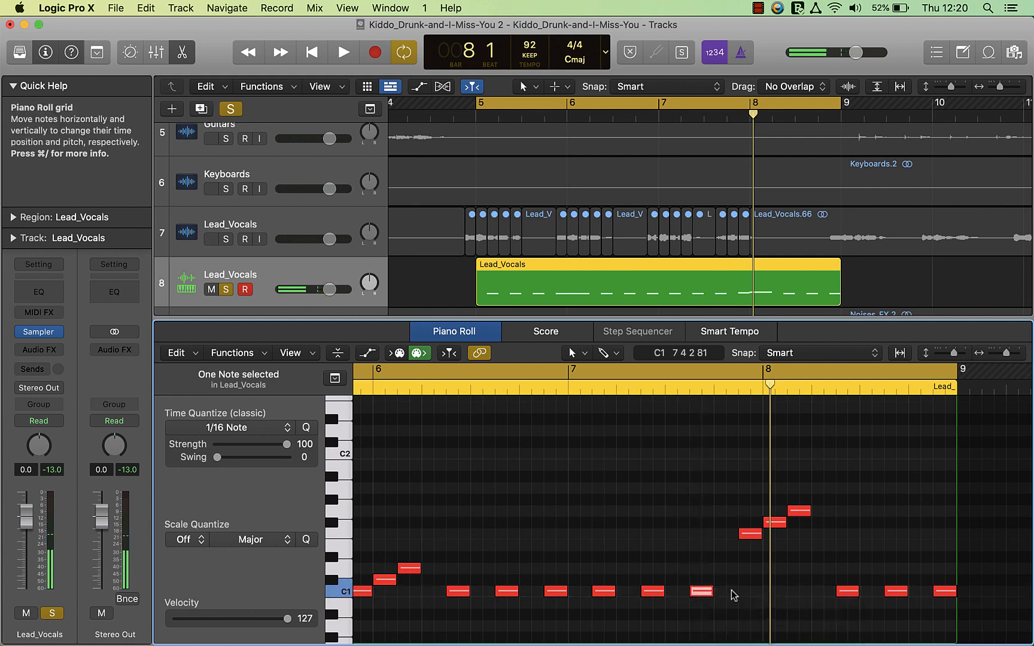
{"action": "key", "text": "space"}
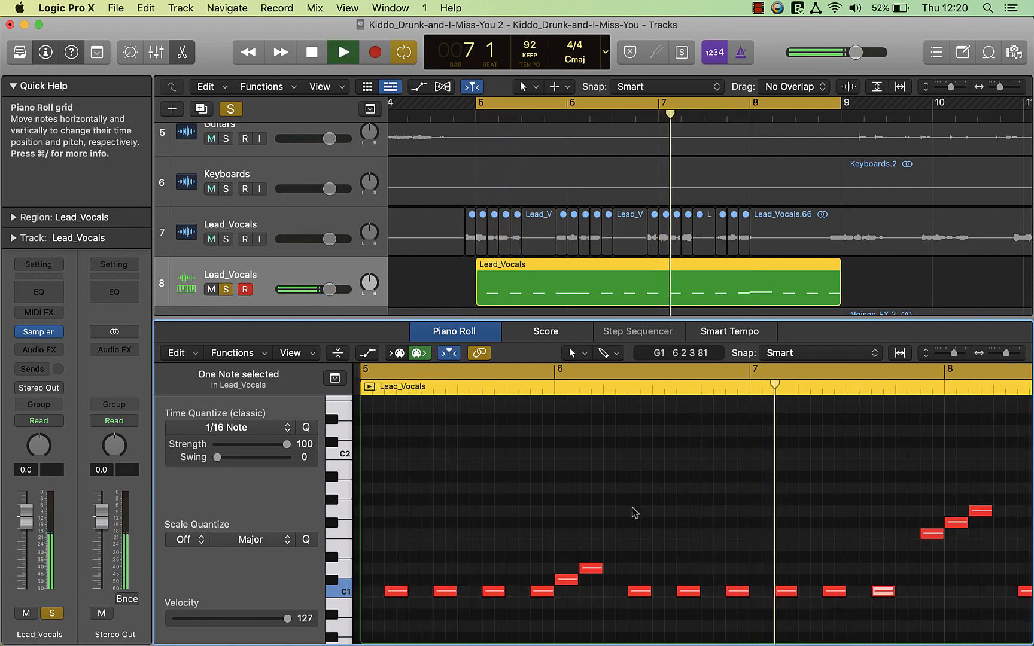
{"action": "scroll", "coordinate": [632, 508], "scroll_direction": "right", "scroll_amount": 5}
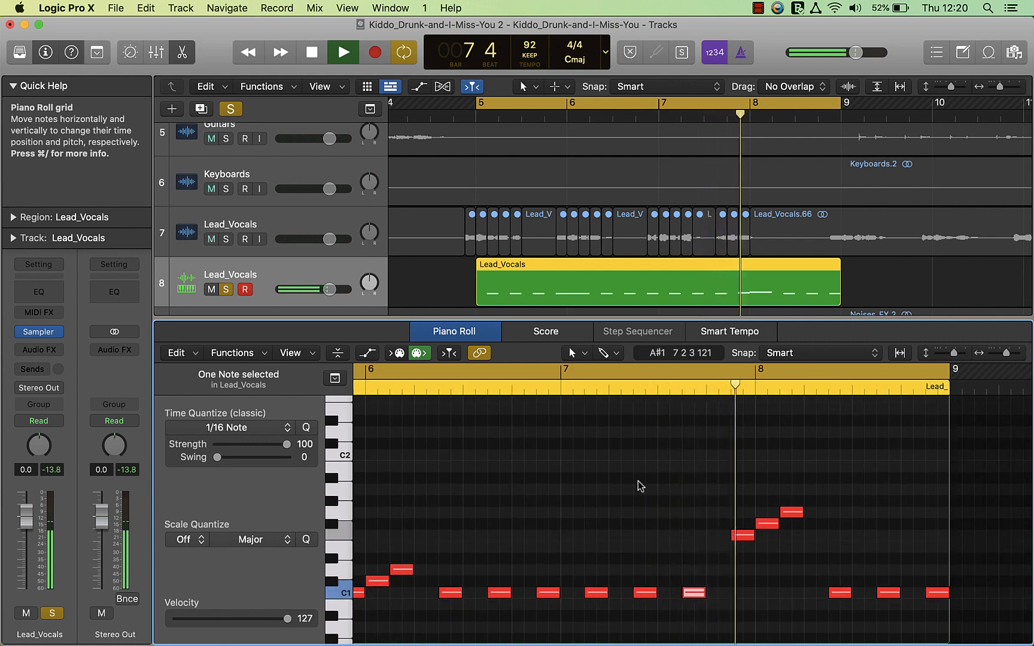
{"action": "left_click", "coordinate": [637, 481]}
{"action": "scroll", "coordinate": [637, 480], "scroll_direction": "right", "scroll_amount": 2}
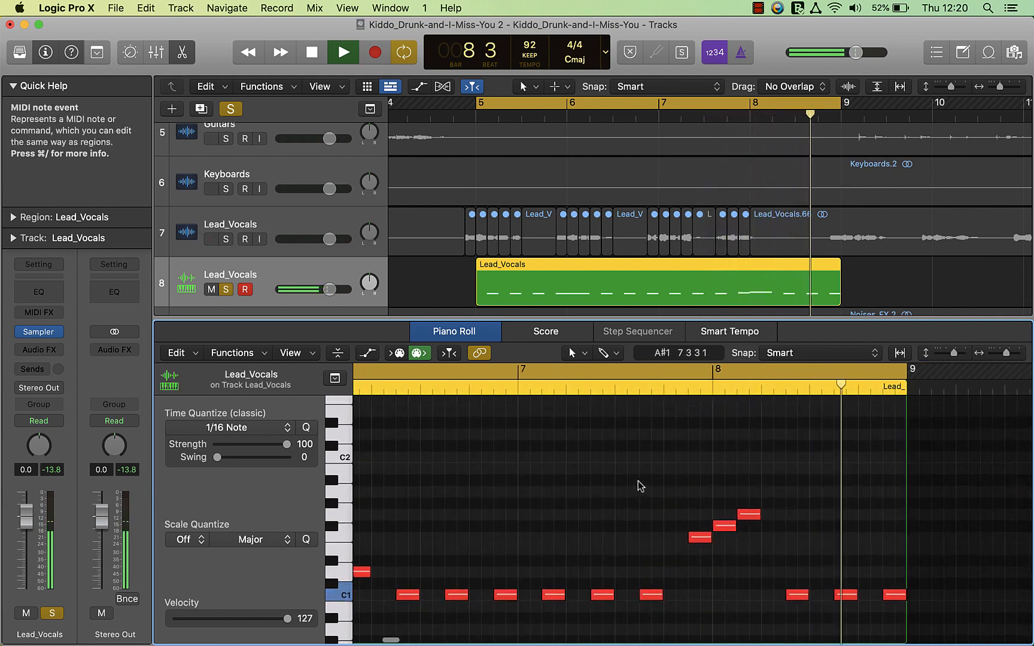
{"action": "key", "text": "space"}
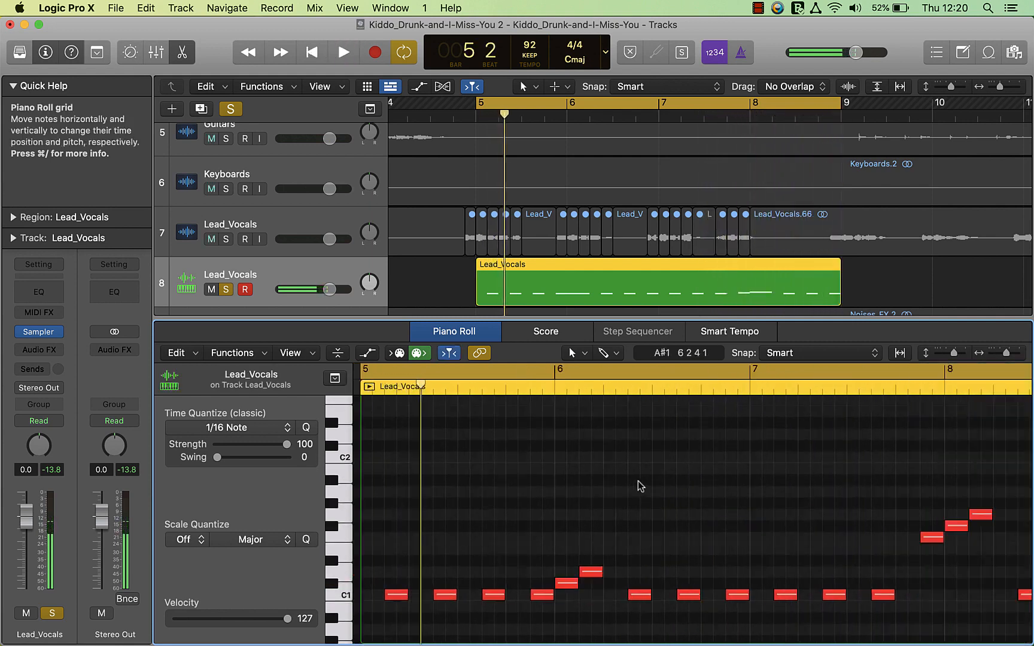
- Unsolo the Lead_Vocals Sampler track, close the Piano Roll, and deselect the MIDI region
{"action": "left_click", "coordinate": [226, 289]}
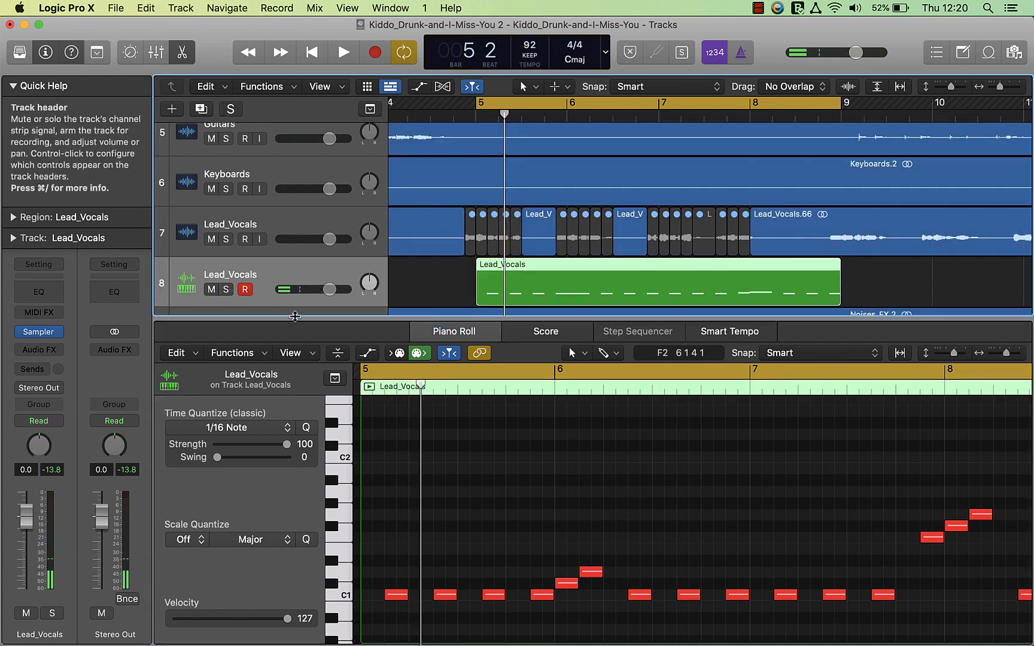
{"action": "key", "text": "e"}
{"action": "left_click", "coordinate": [427, 445]}
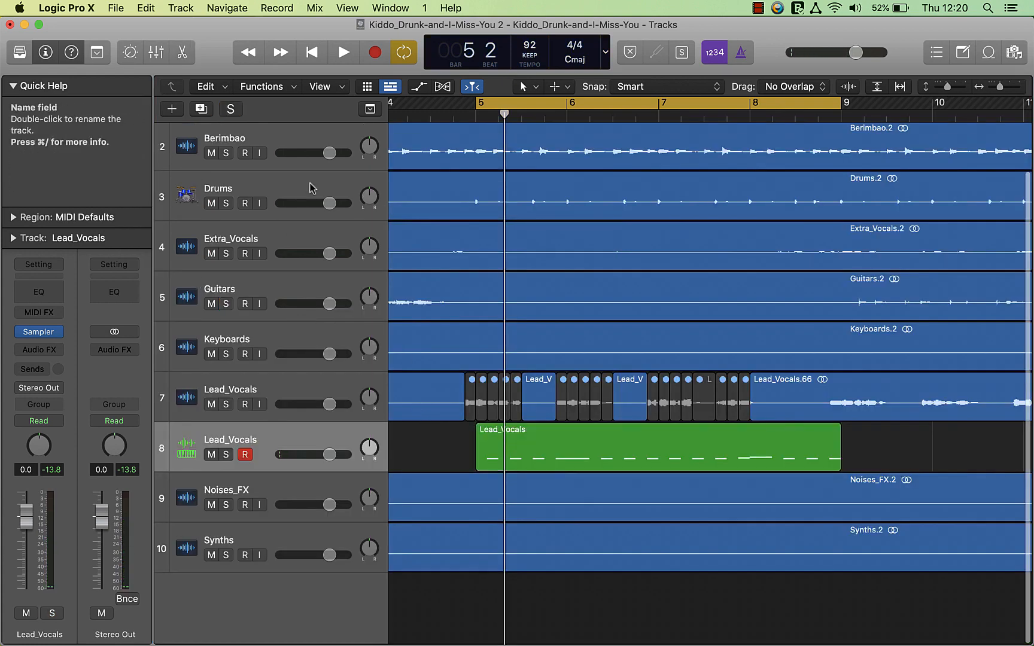
- Solo the Berimbao, Drums and Lead_Vocals Sampler tracks, and play the cycled bars to hear the chopped vocal with the beat
{"action": "left_click", "coordinate": [226, 153]}
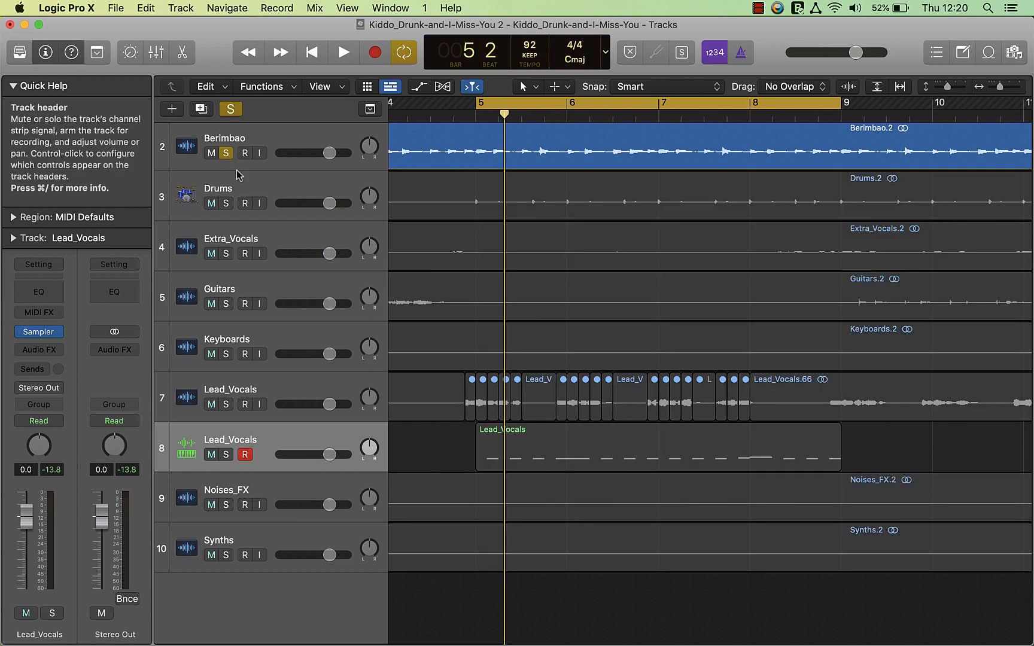
{"action": "left_click", "coordinate": [226, 204]}
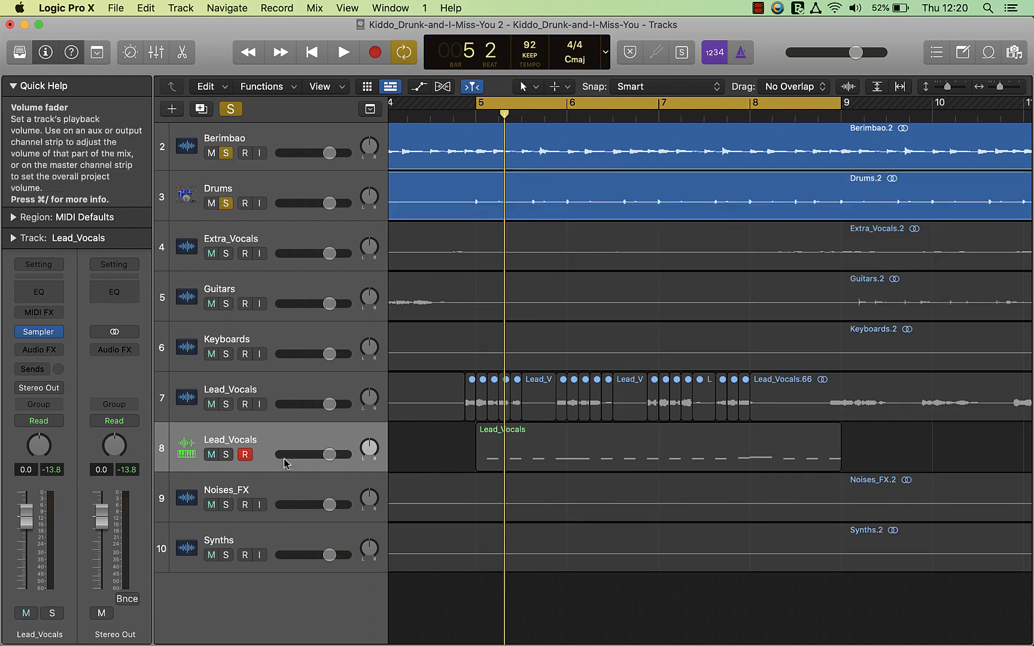
{"action": "key", "text": "space"}
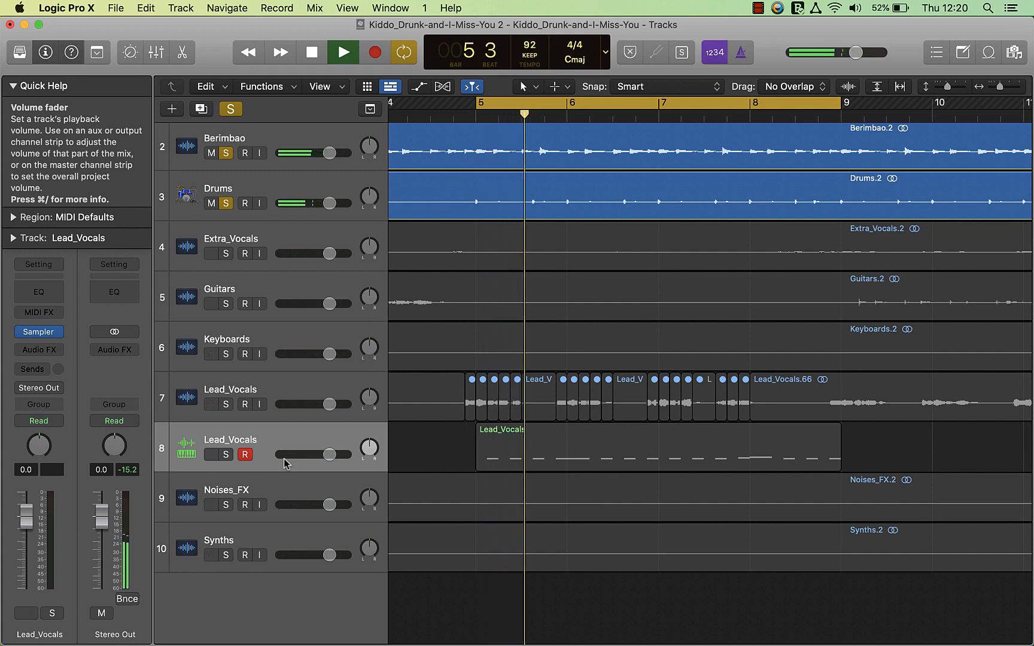
{"action": "key", "text": "space"}
{"action": "left_click", "coordinate": [227, 455]}
{"action": "key", "text": "space"}
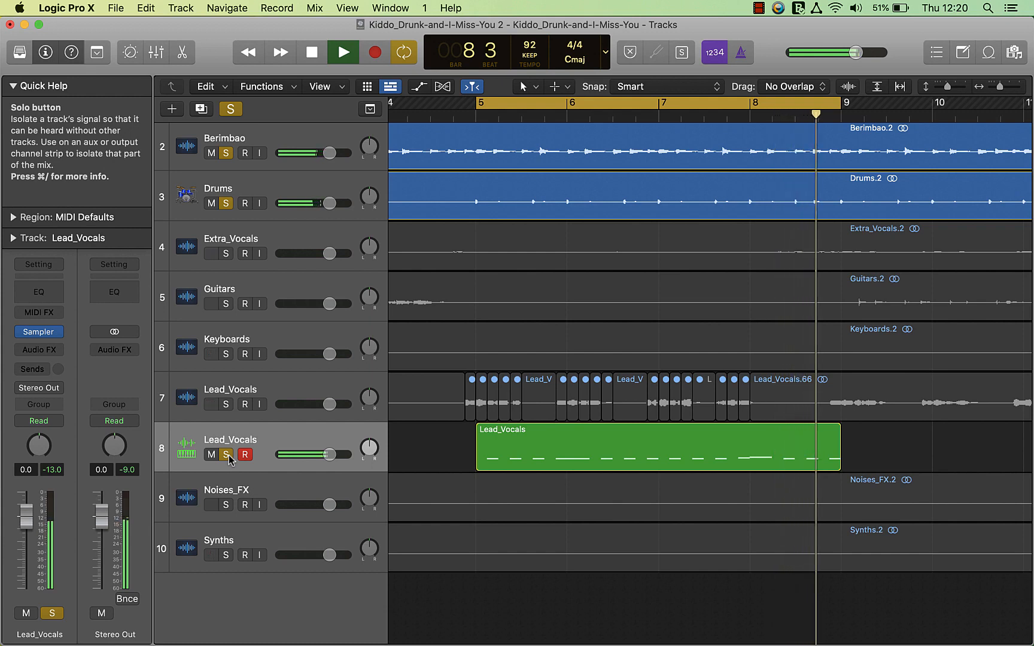
{"action": "key", "text": "space"}
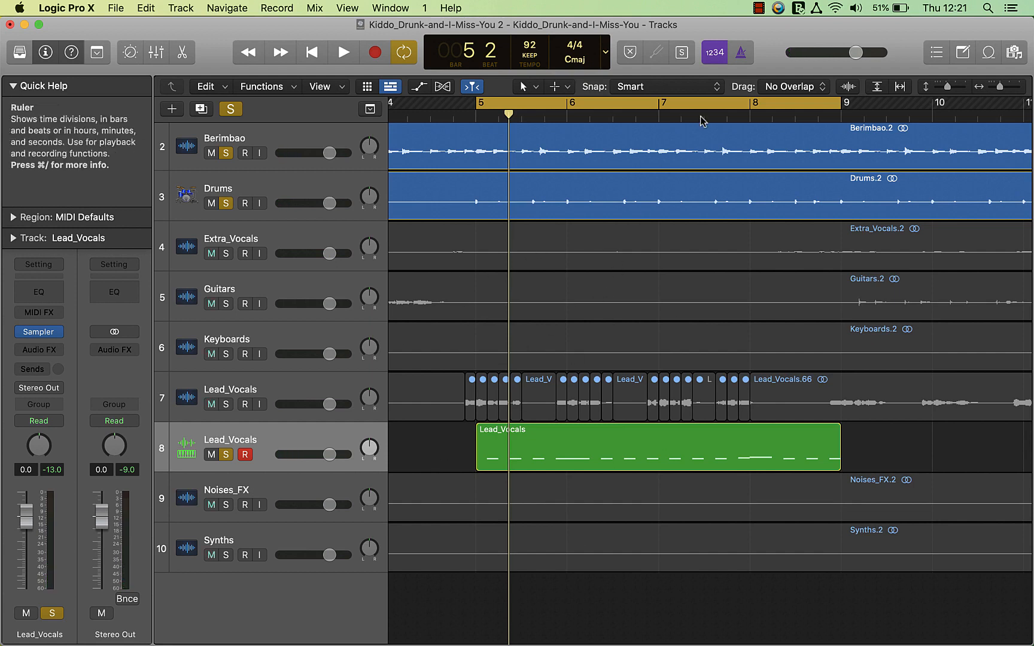
{"action": "left_click", "coordinate": [759, 7]}
{"action": "left_click", "coordinate": [782, 26]}
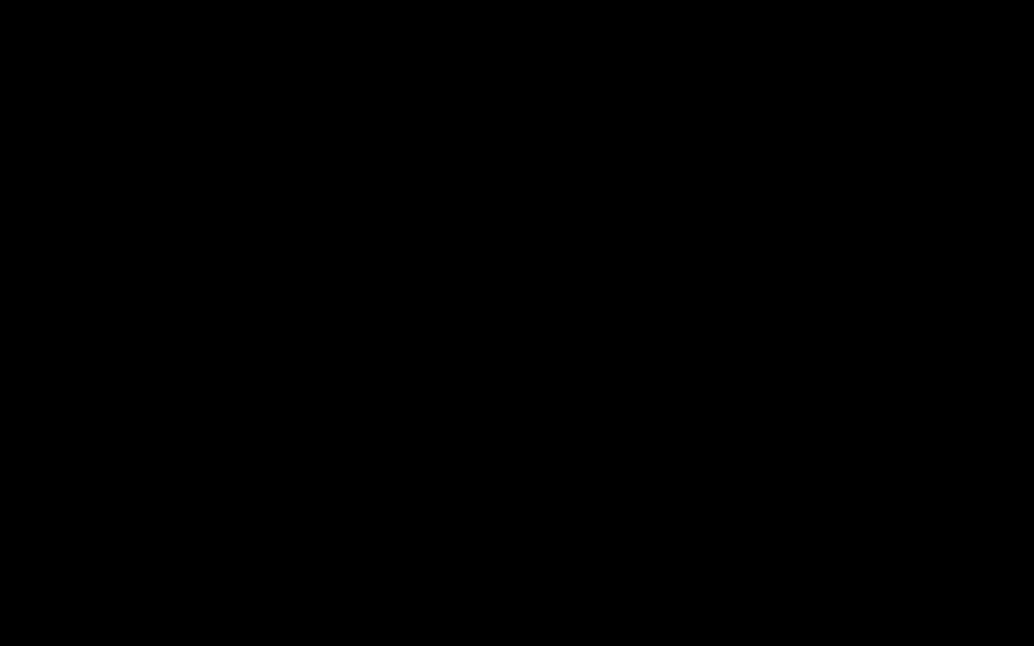